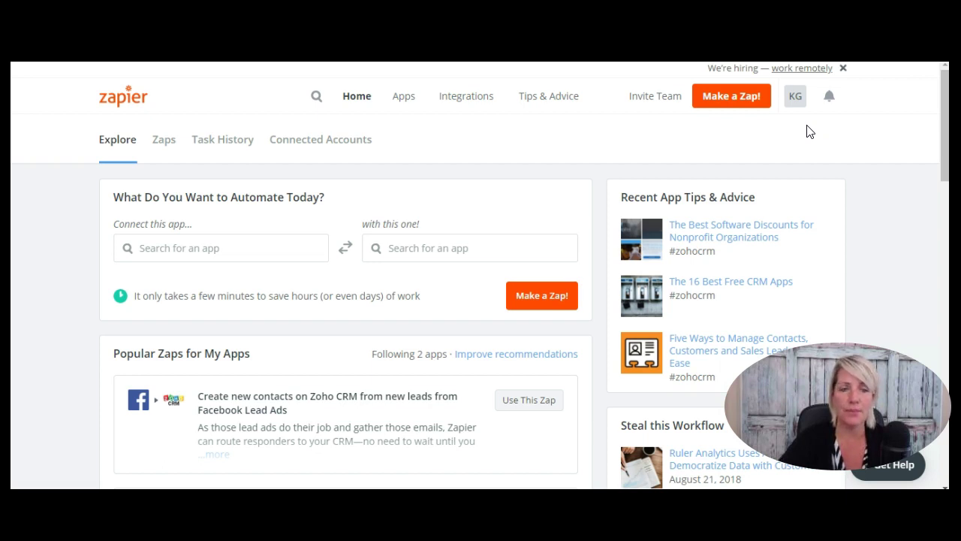
Open the Apps directory and look over the most popular apps available for integration
left_click(400, 96)
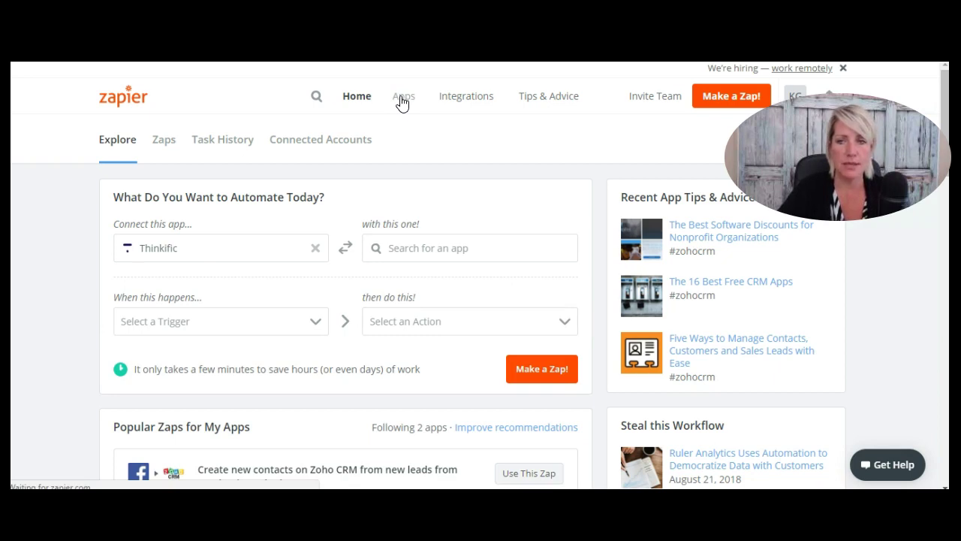
left_click(402, 99)
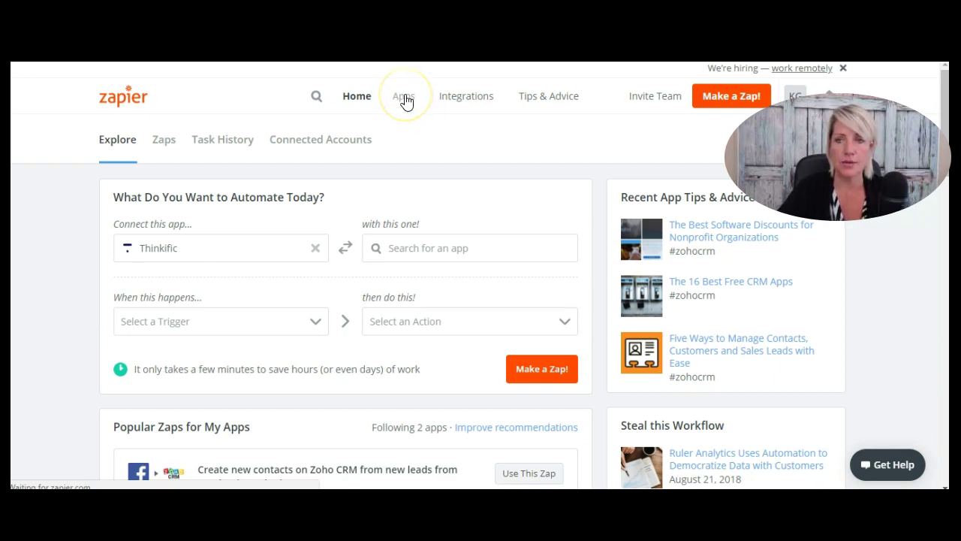
left_click(405, 104)
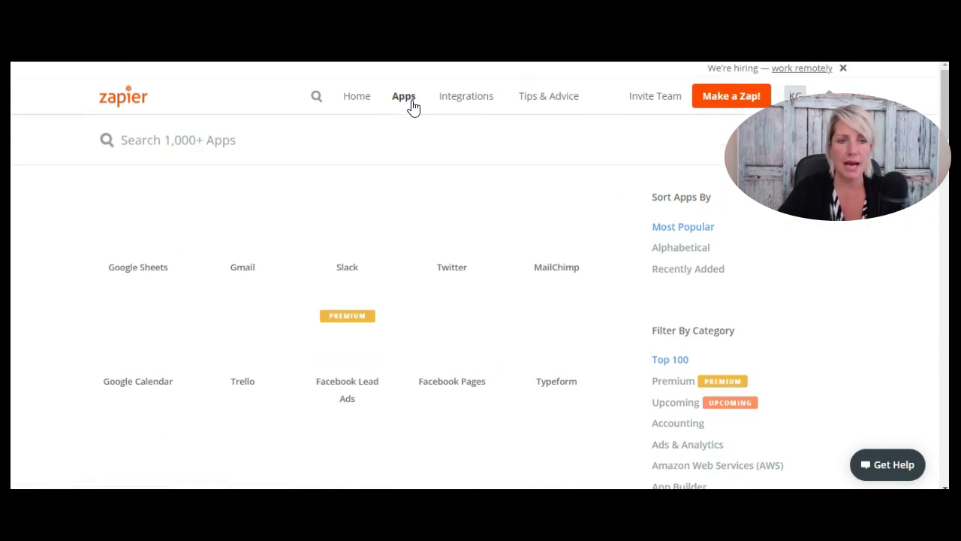
left_click(366, 242)
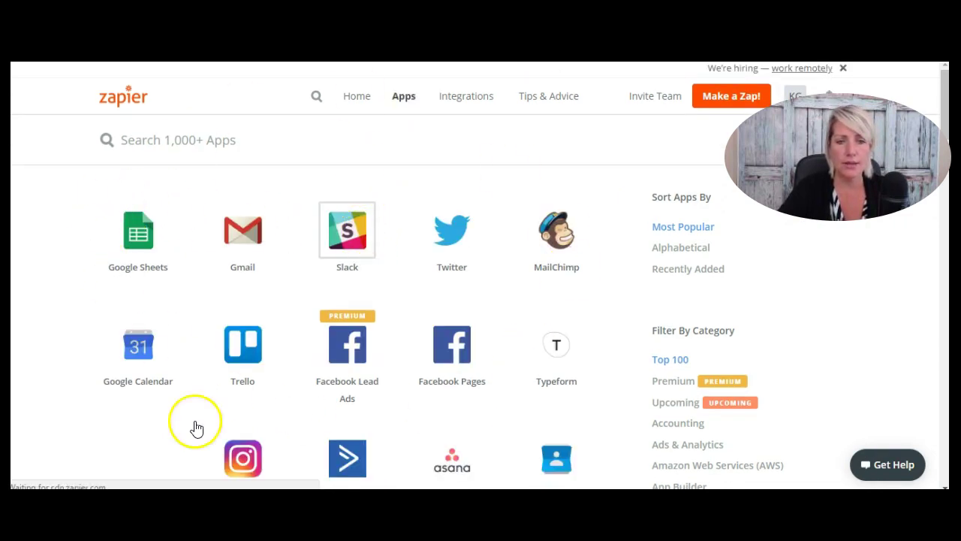
scroll(601, 262, "down", 8)
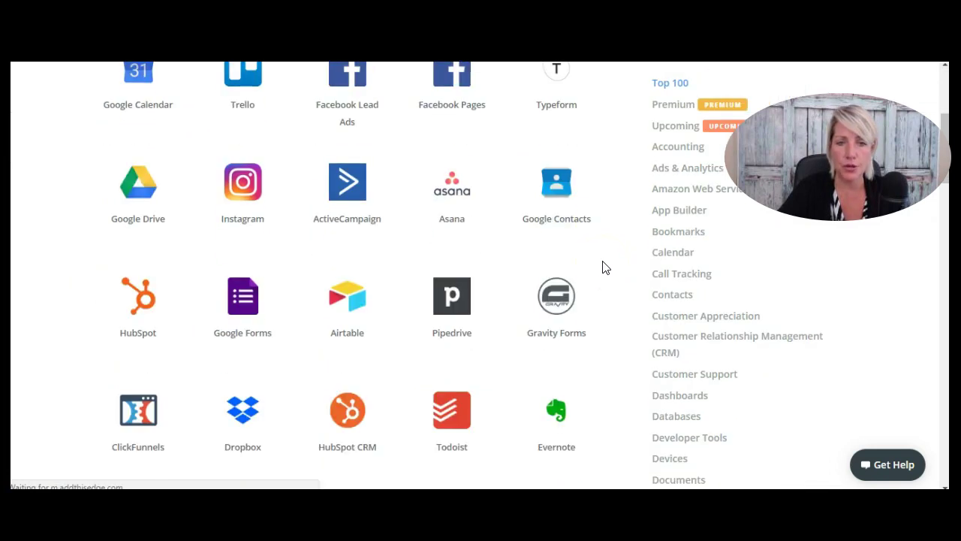
scroll(605, 268, "down", 5)
scroll(605, 267, "up", 8)
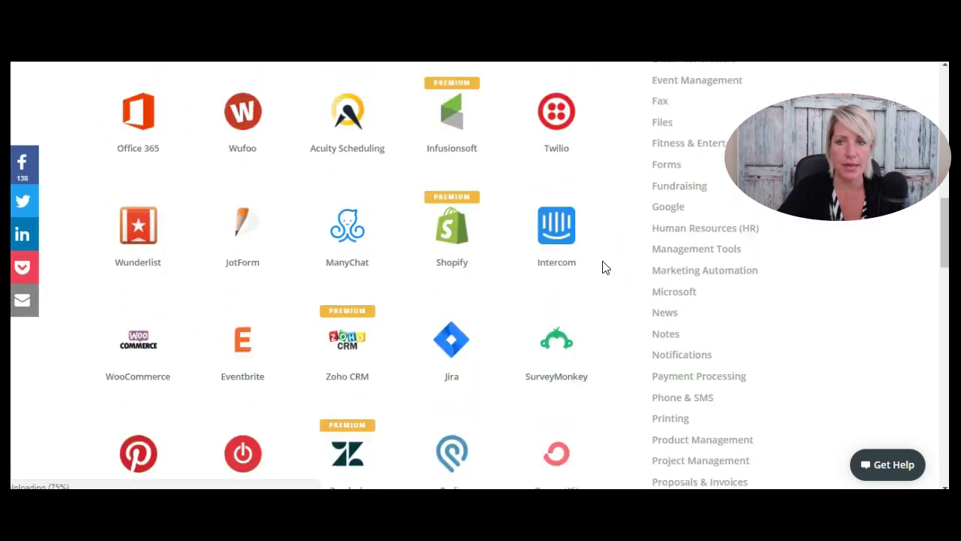
scroll(605, 268, "up", 5)
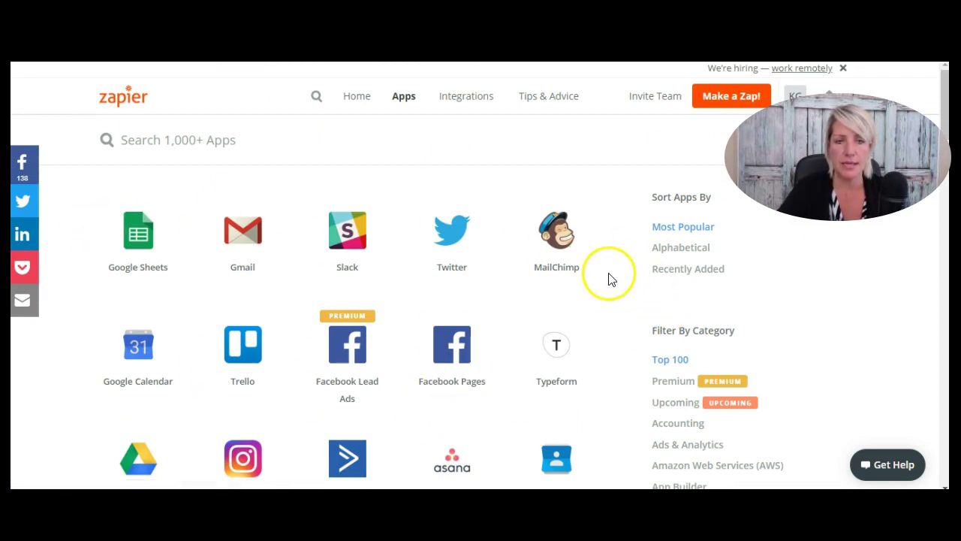
scroll(608, 280, "down", 1)
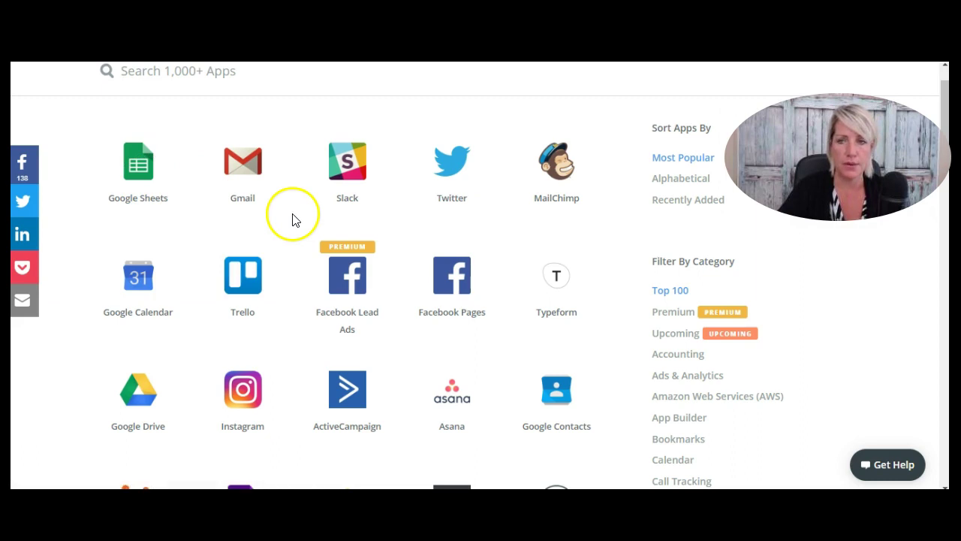
mouse_move(226, 180)
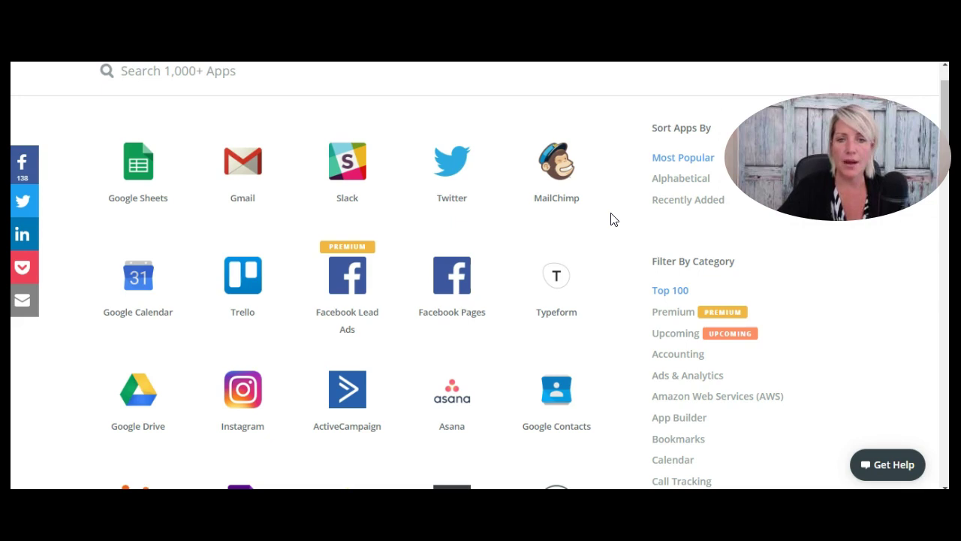
Browse the rest of the Top 100 apps list down to the end of the page
scroll(612, 219, "down", 4)
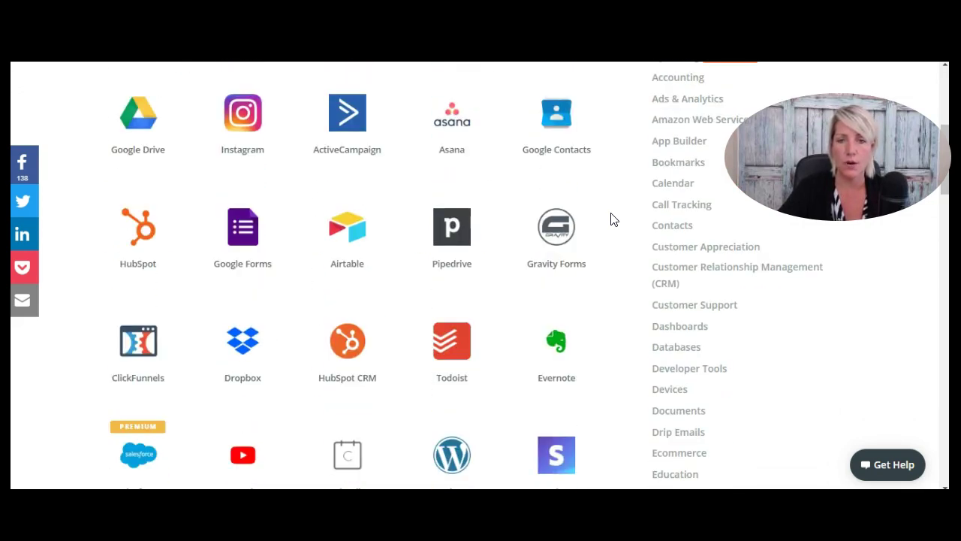
left_click(627, 205)
scroll(629, 206, "down", 3)
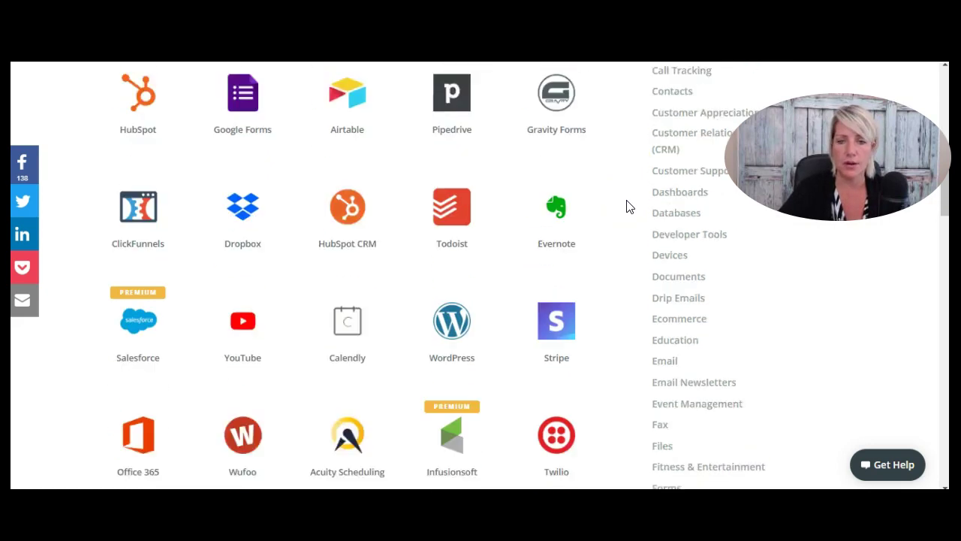
left_click(571, 270)
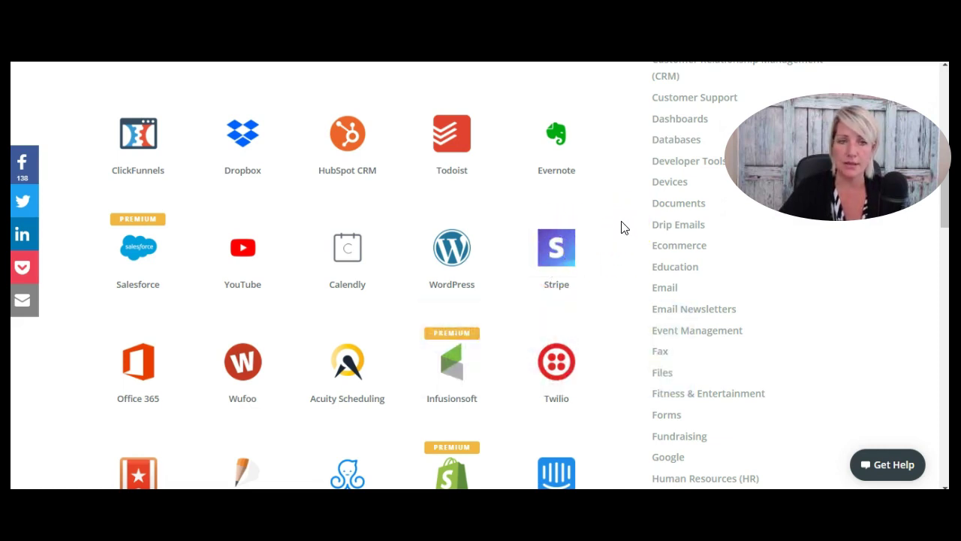
scroll(621, 227, "down", 3)
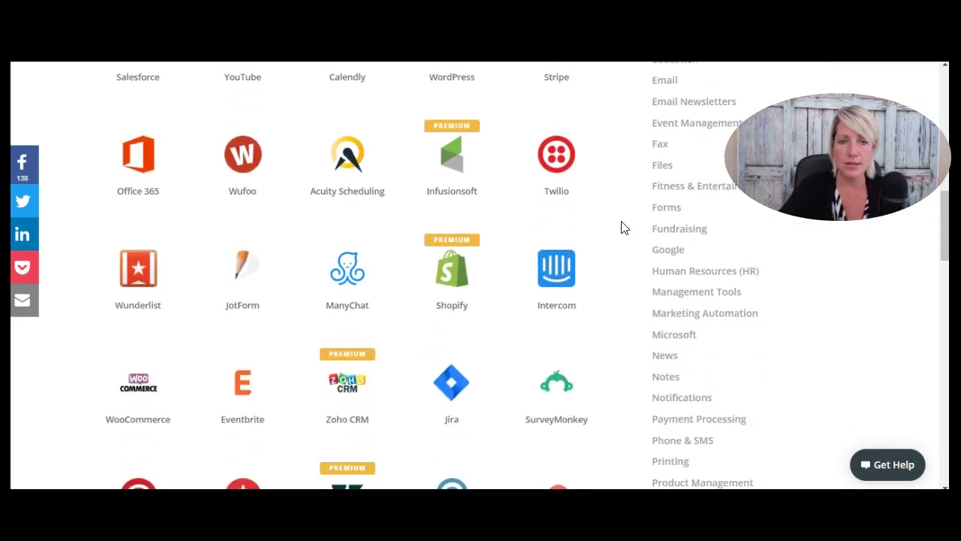
scroll(621, 227, "down", 5)
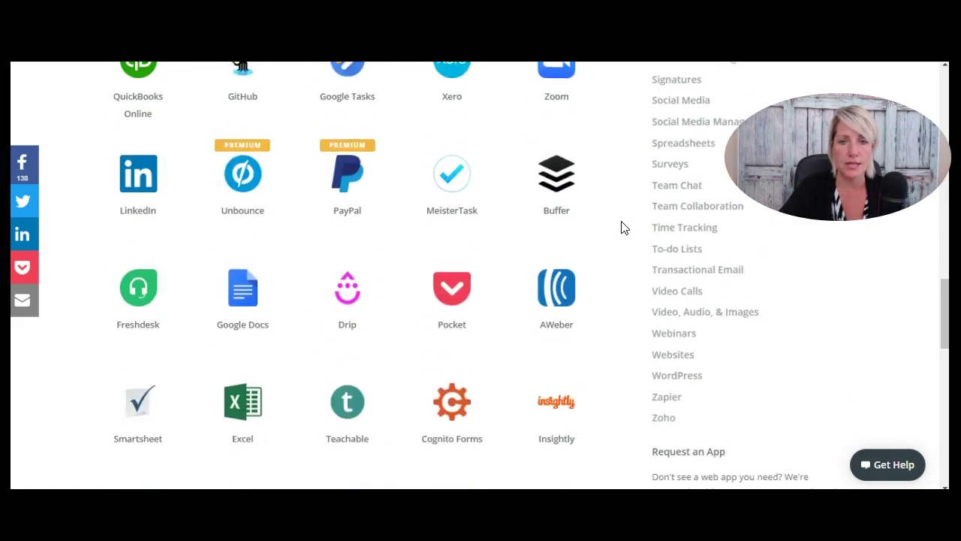
scroll(621, 227, "down", 4)
scroll(621, 227, "down", 2)
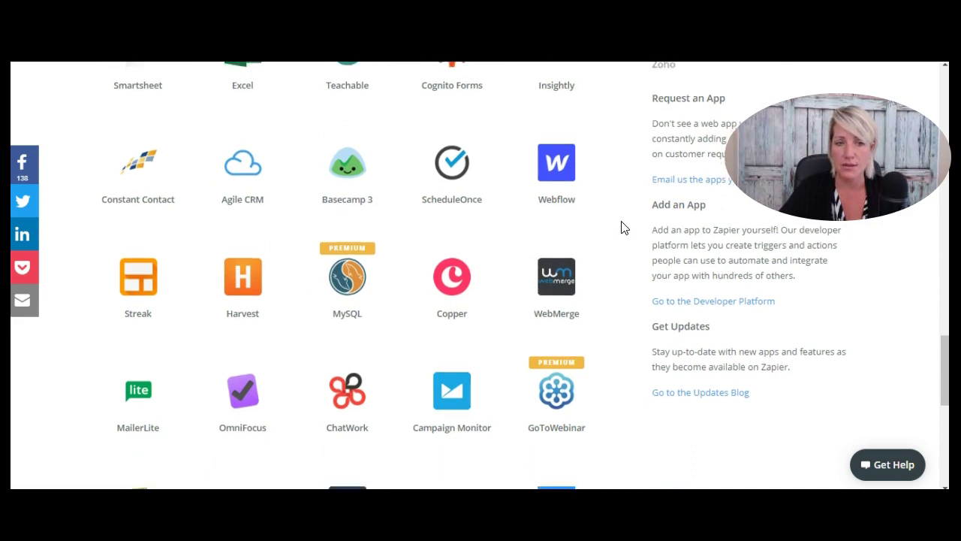
scroll(621, 227, "down", 2)
scroll(621, 227, "down", 3)
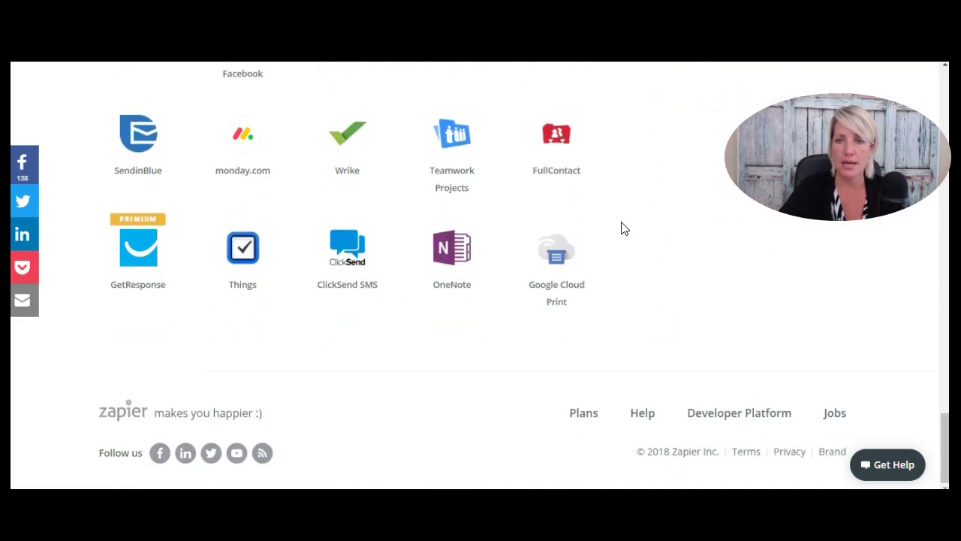
scroll(621, 226, "up", 20)
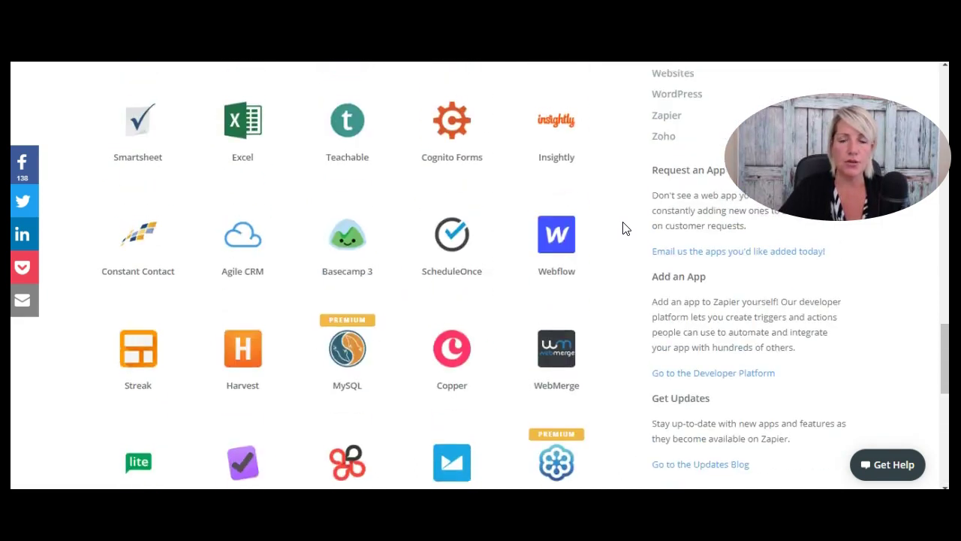
scroll(623, 228, "up", 2)
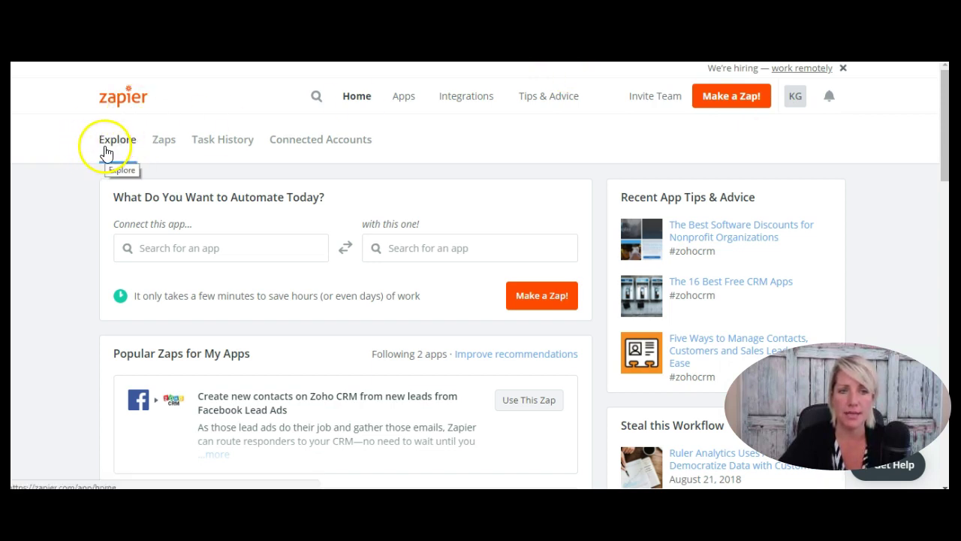
On the home page's Explore section, search for thinkific and choose Thinkific as the app to connect
left_click(223, 253)
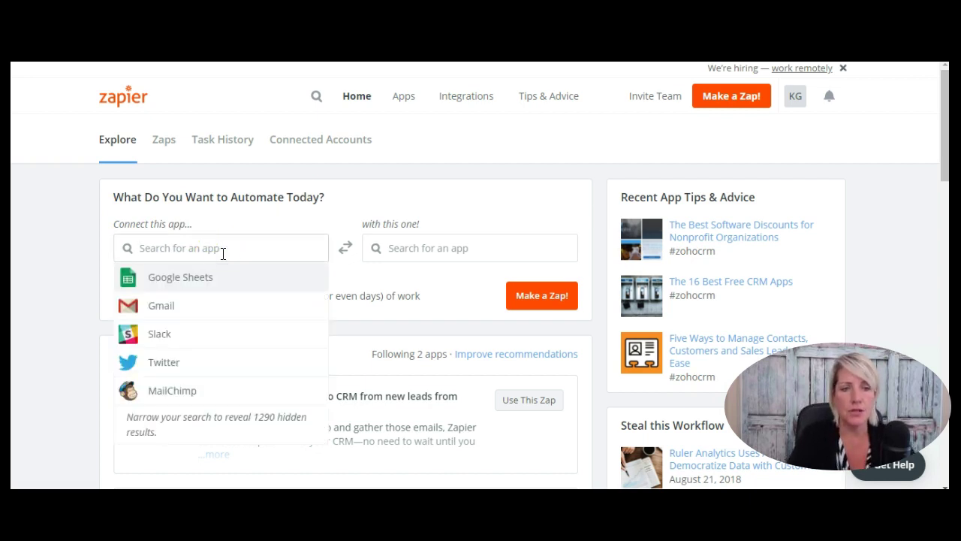
scroll(243, 322, "down", 3)
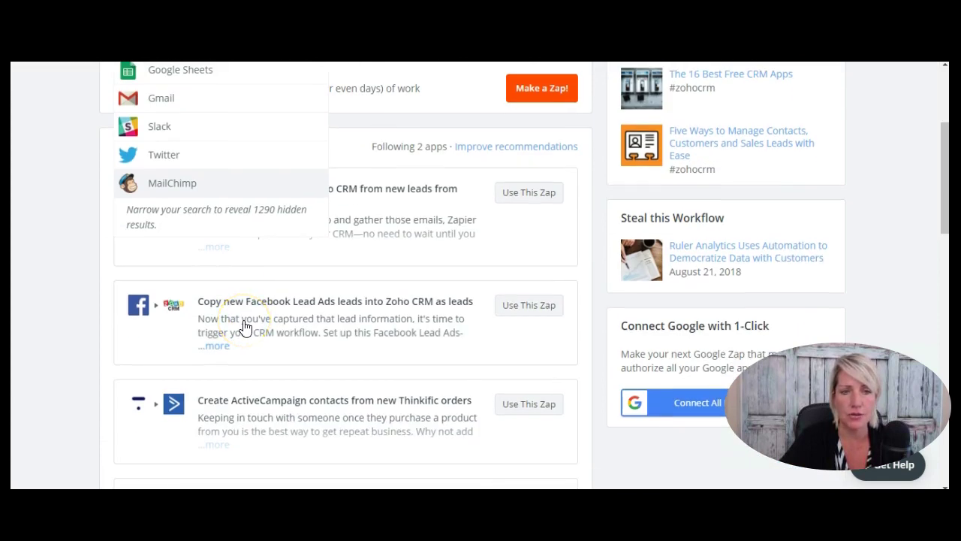
scroll(242, 323, "up", 3)
type("thinkific")
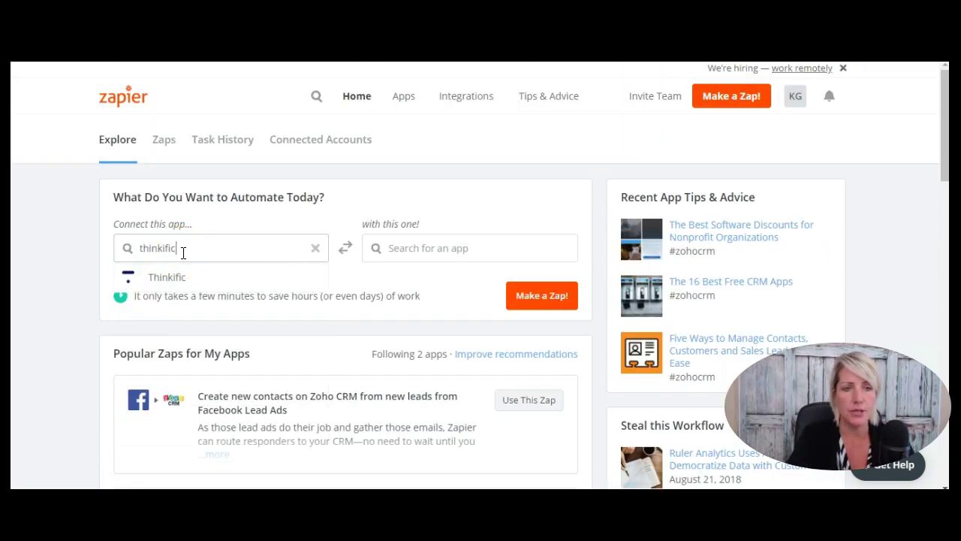
left_click(180, 275)
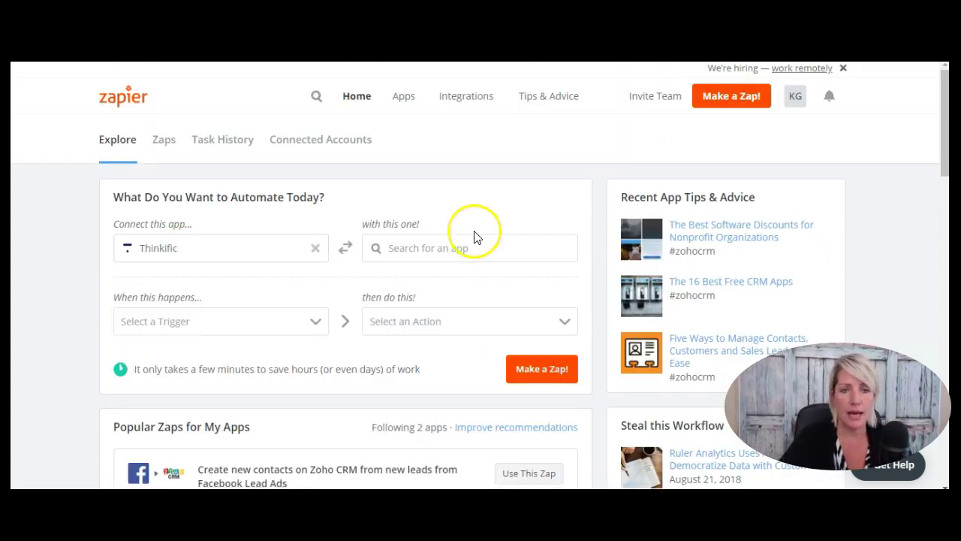
Choose ConvertKit as the second app to pair with Thinkific
left_click(460, 248)
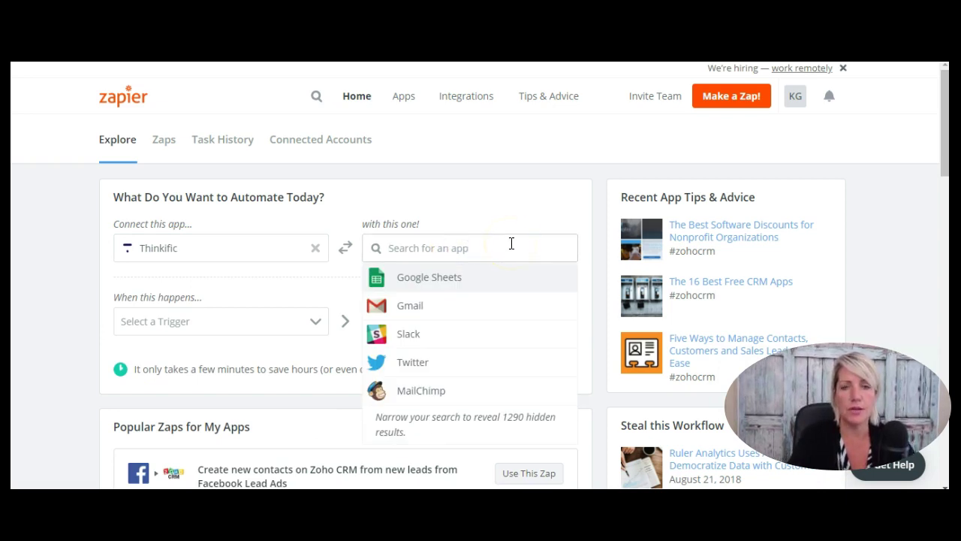
type("conver")
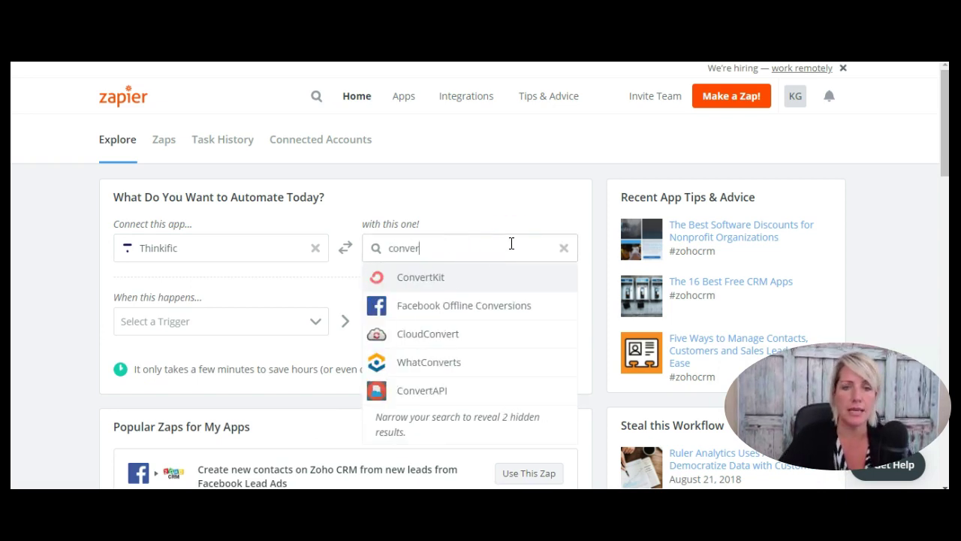
left_click(456, 277)
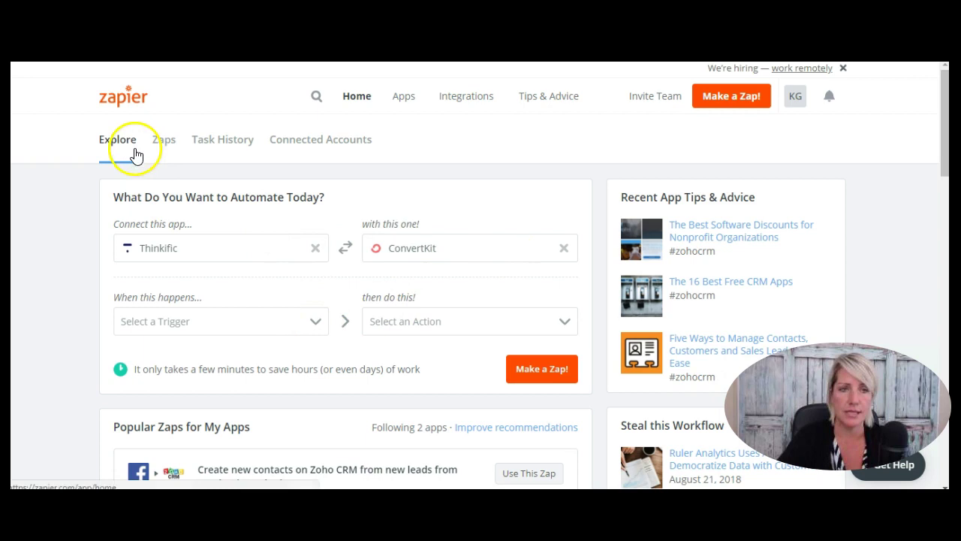
Set the Thinkific trigger for the new automation to Lesson Completed
left_click(313, 323)
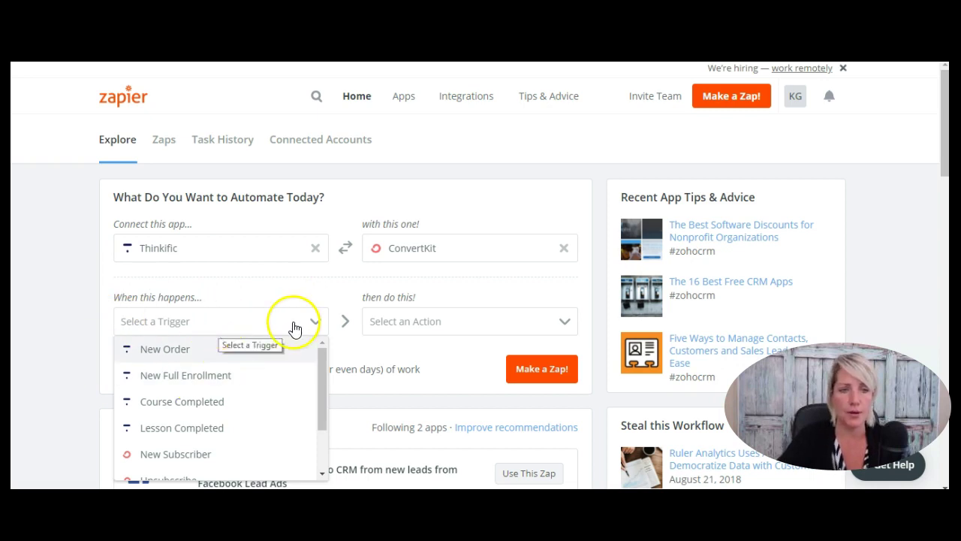
left_click(296, 348)
left_click(306, 322)
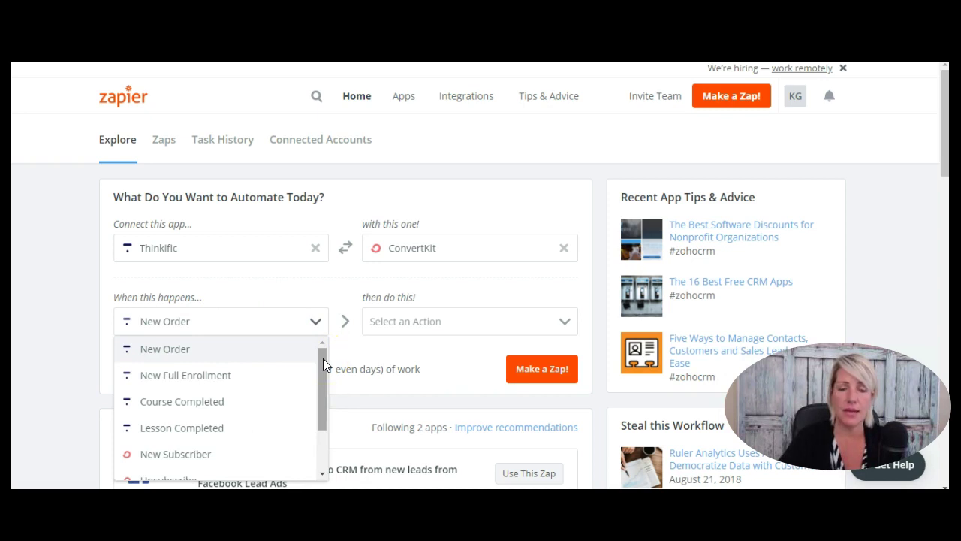
left_click_drag(323, 360, 323, 367)
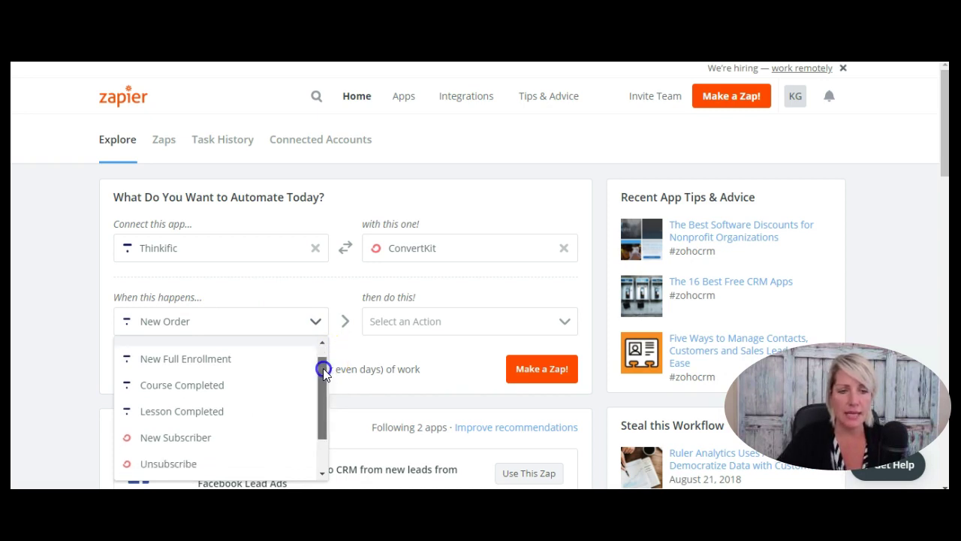
left_click(175, 410)
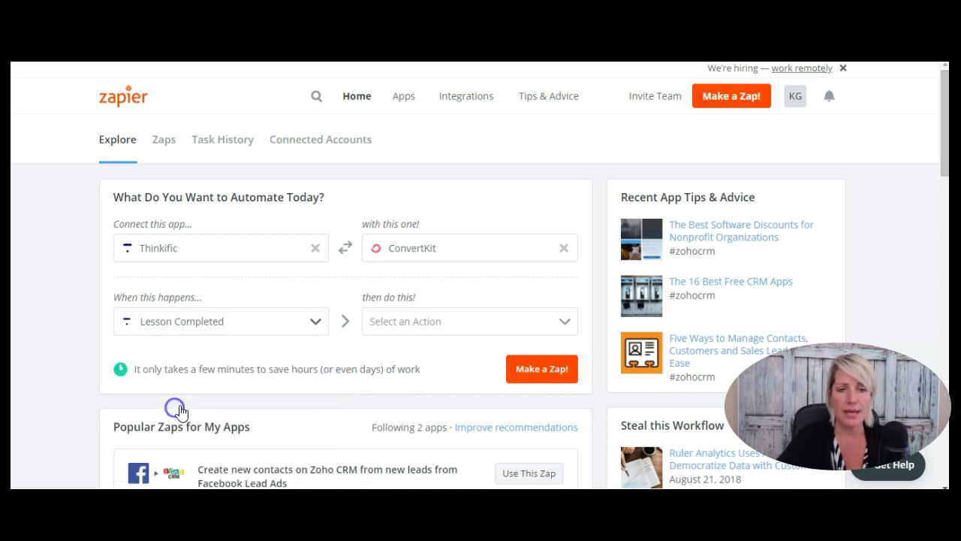
Set the ConvertKit action to Add a Subscriber to a Tag and create the Zap
left_click(470, 321)
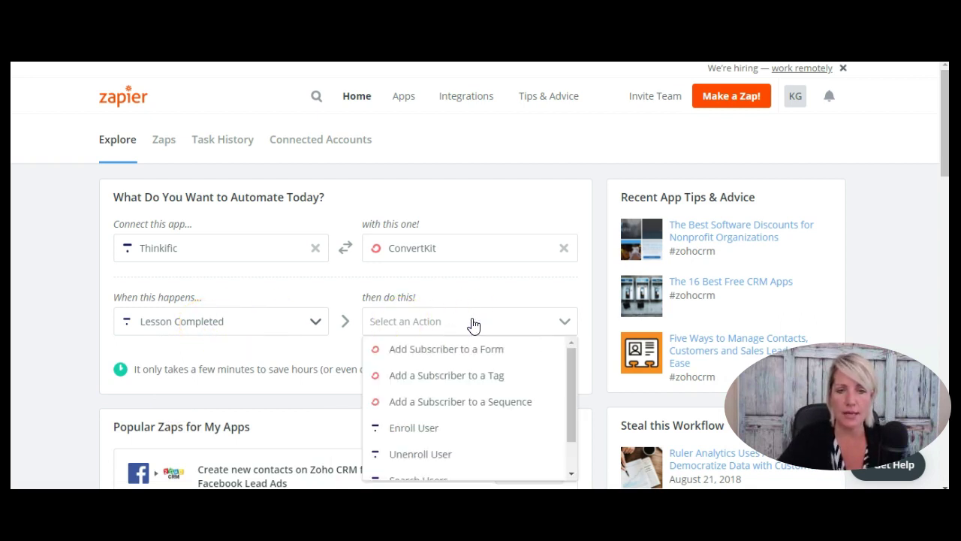
left_click(473, 379)
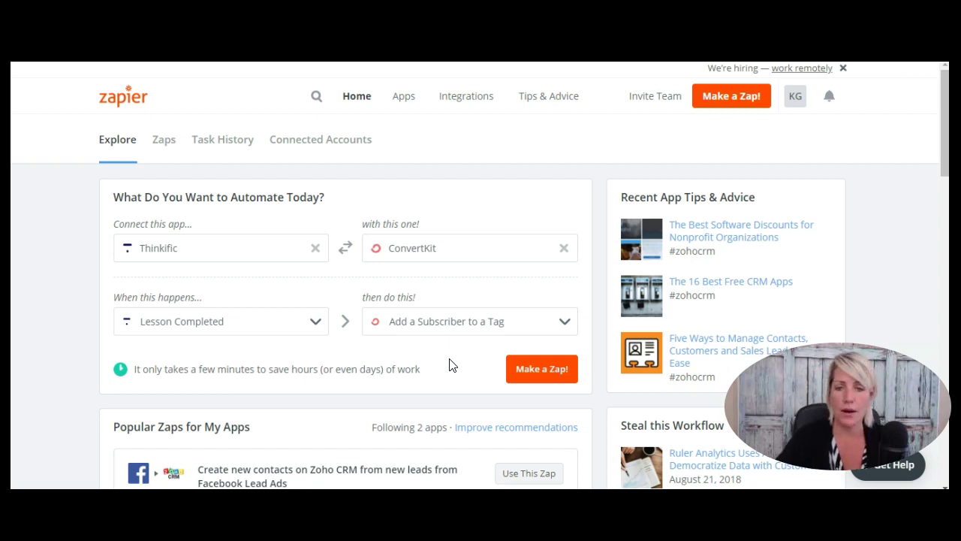
left_click(547, 370)
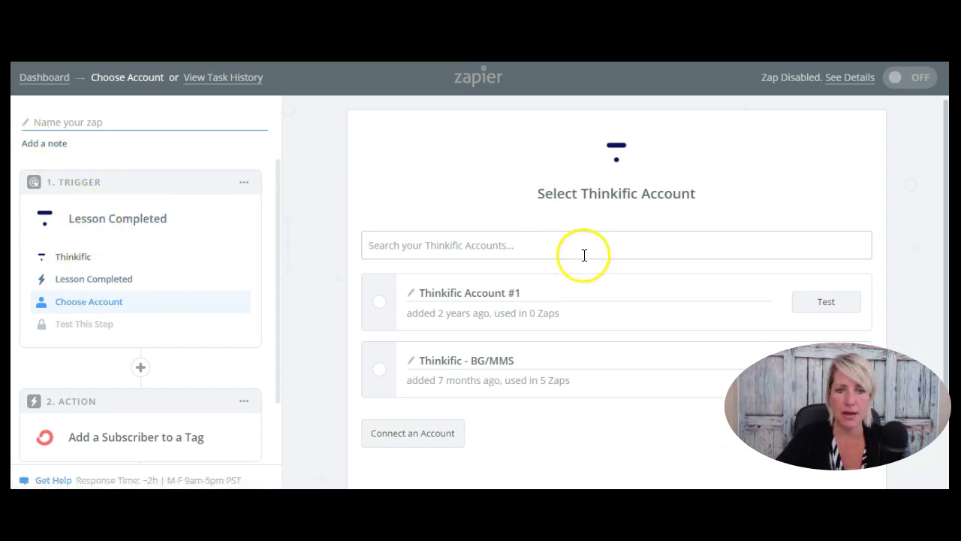
Select the Thinkific - BG/MMS account for the trigger, test its connection, and save to continue to the trigger options
left_click(379, 368)
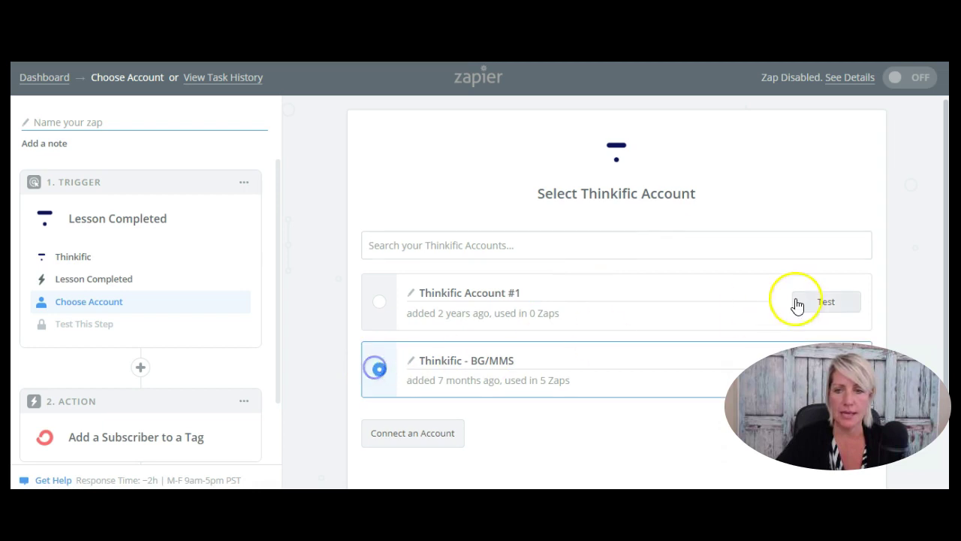
scroll(856, 304, "down", 2)
left_click(835, 277)
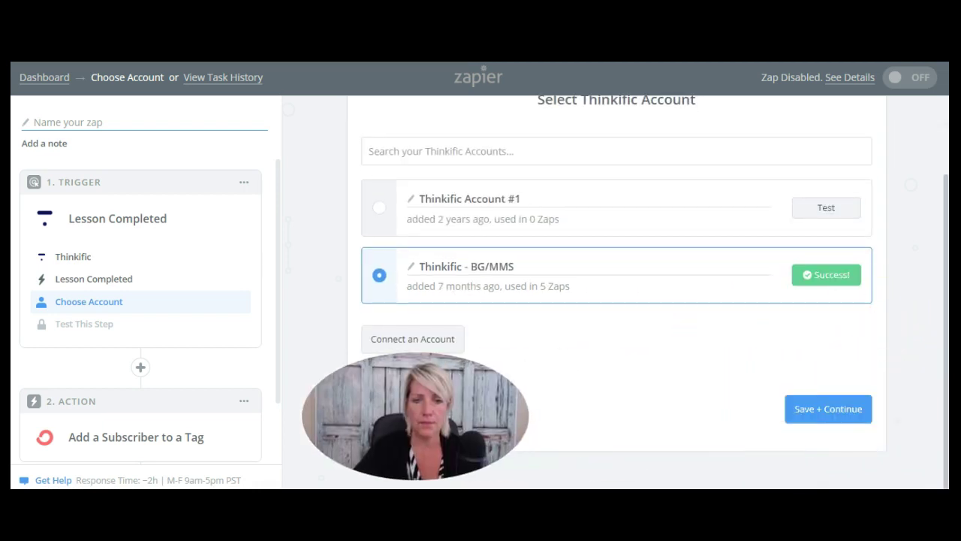
left_click(832, 407)
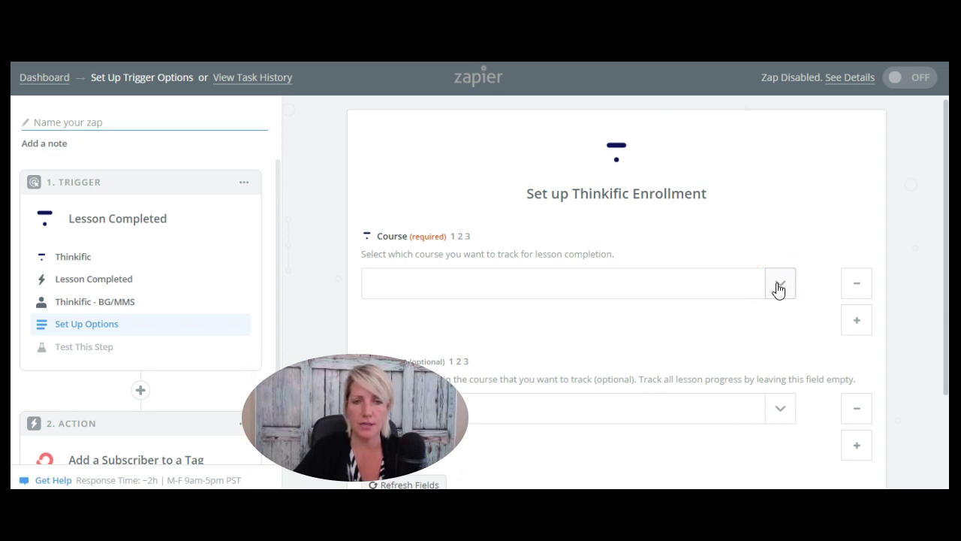
Set the tracked course to CREATING AND MANAGING YOUR AFFILIATE PROGRAM and the lesson to Managing Affiliates in Thinkific, and save the trigger options
left_click(778, 288)
scroll(554, 390, "down", 3)
left_click(450, 326)
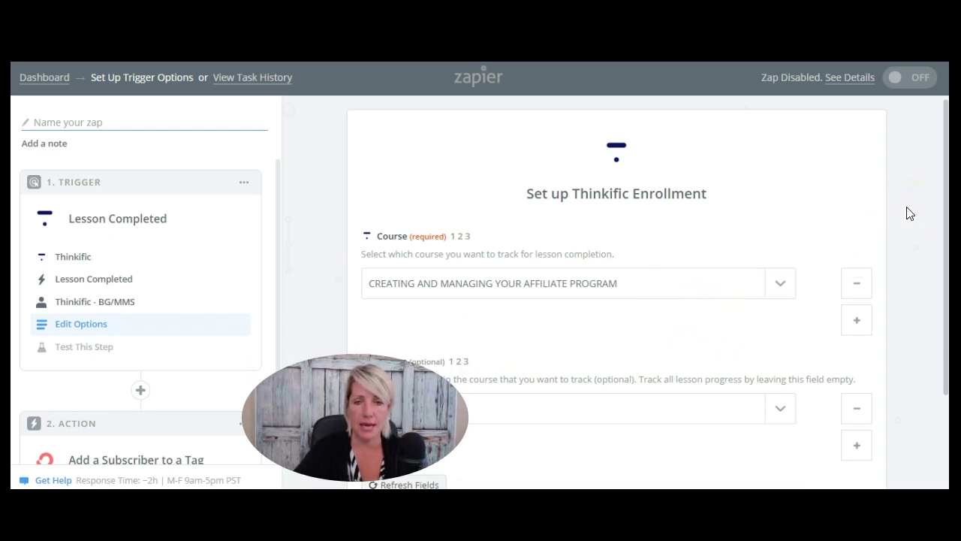
scroll(907, 214, "down", 2)
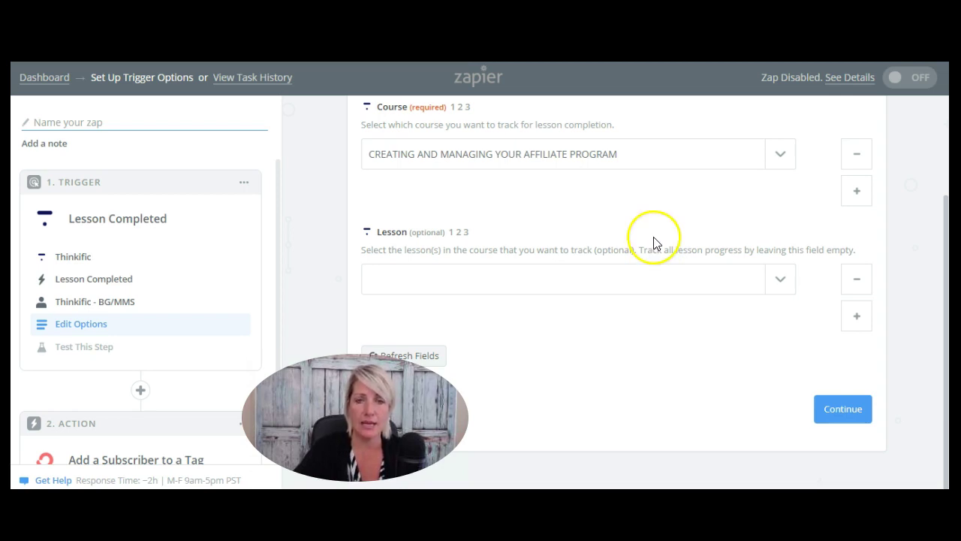
left_click(784, 281)
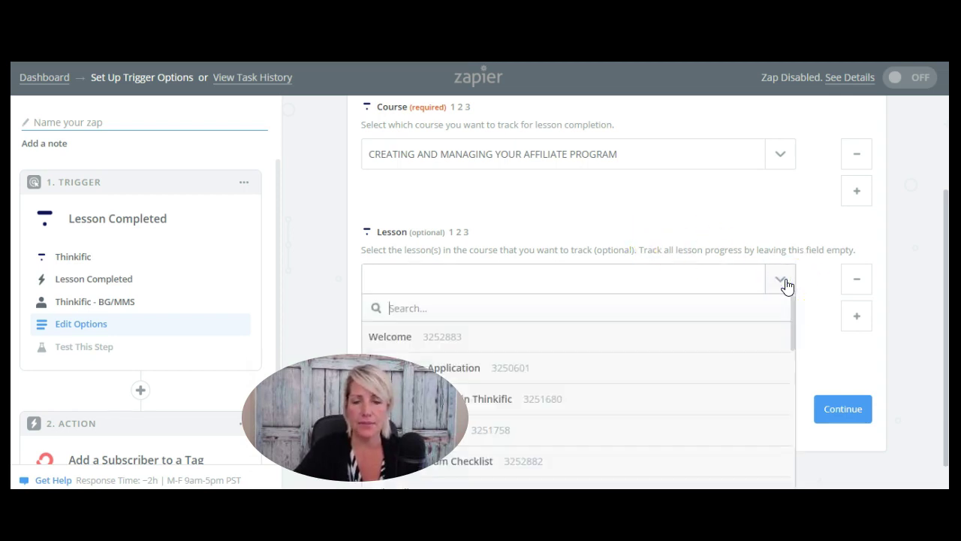
left_click(569, 400)
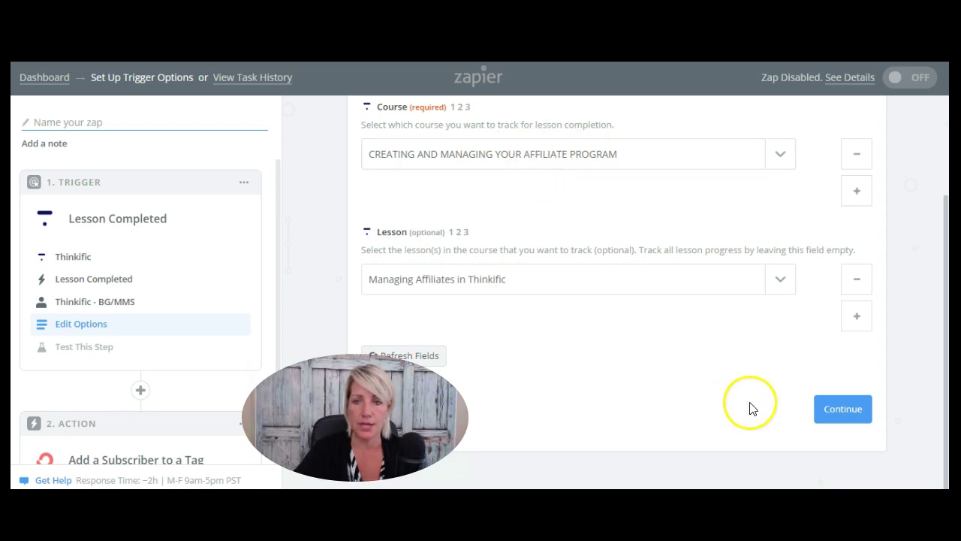
left_click(834, 411)
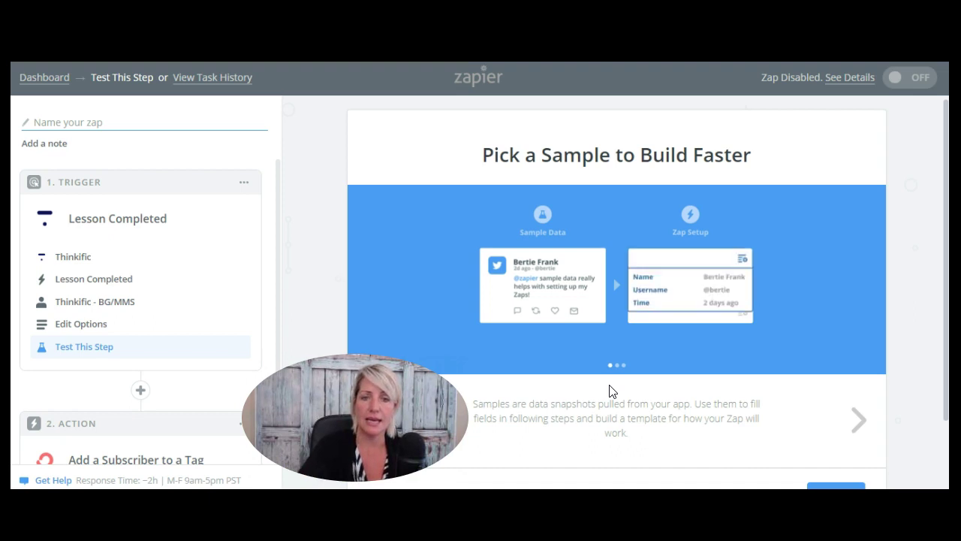
Pull in samples from the Thinkific account, review the fields of Sample A, and proceed with Sample A selected
scroll(924, 231, "down", 1)
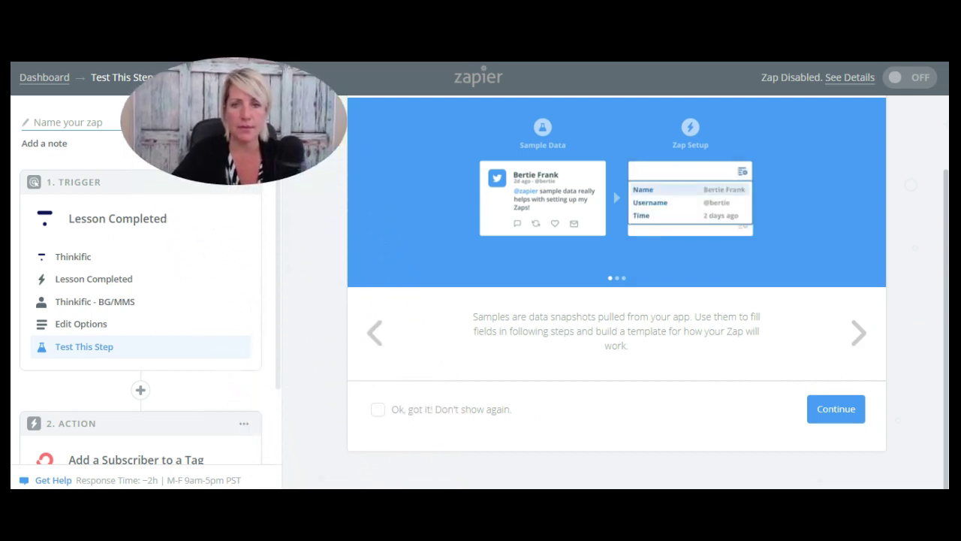
left_click(840, 409)
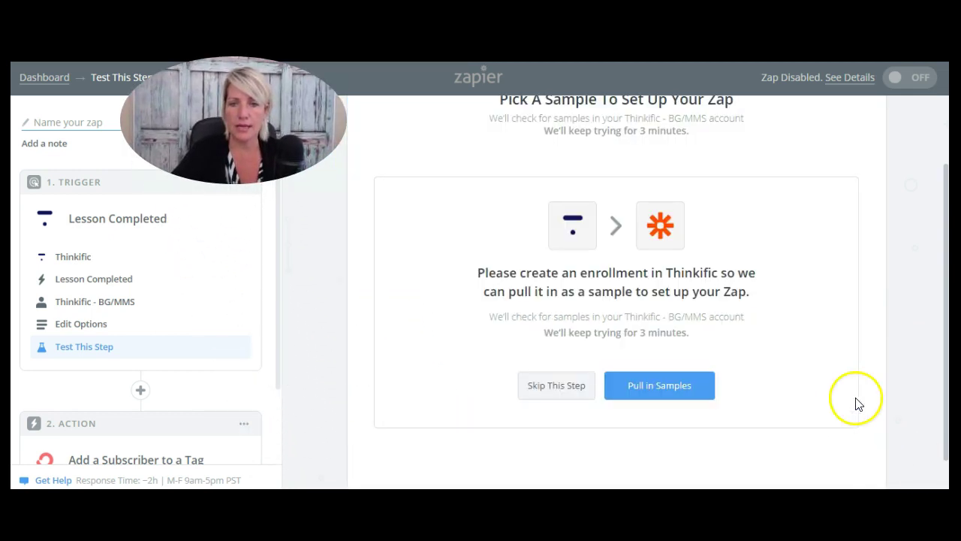
left_click(656, 390)
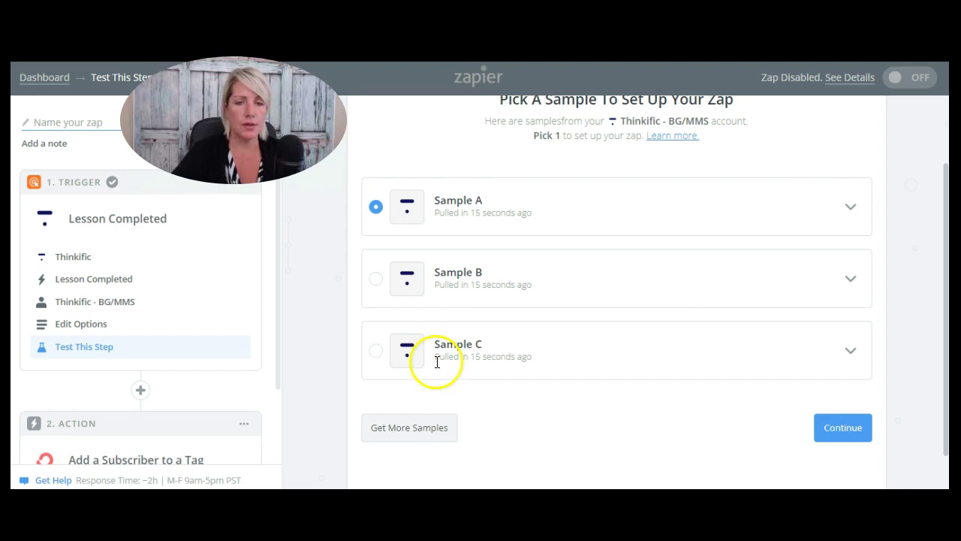
left_click(849, 211)
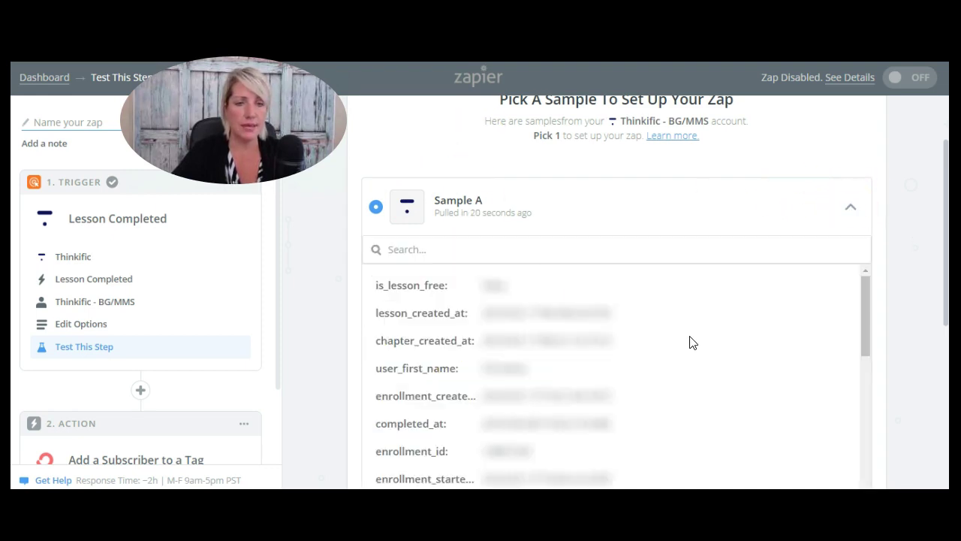
left_click(850, 207)
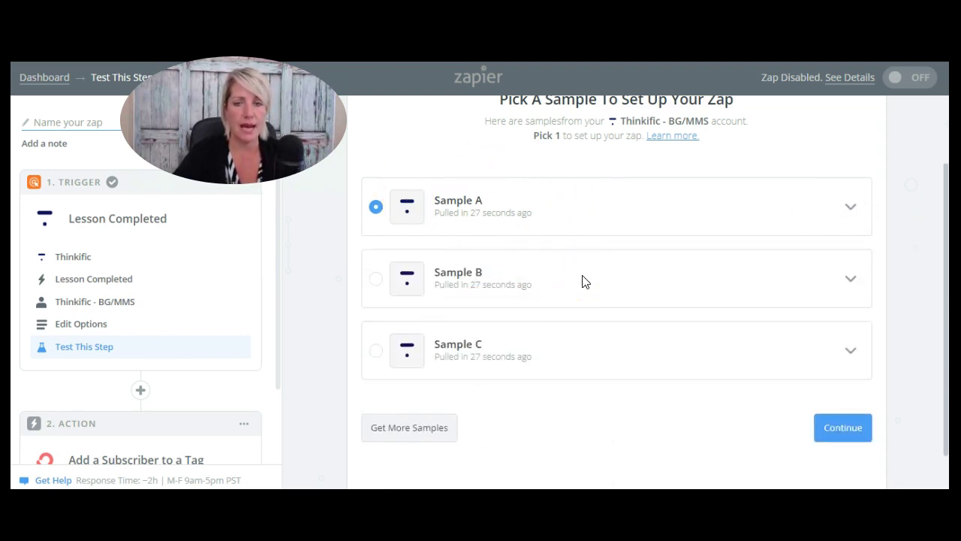
left_click(834, 425)
left_click(616, 425)
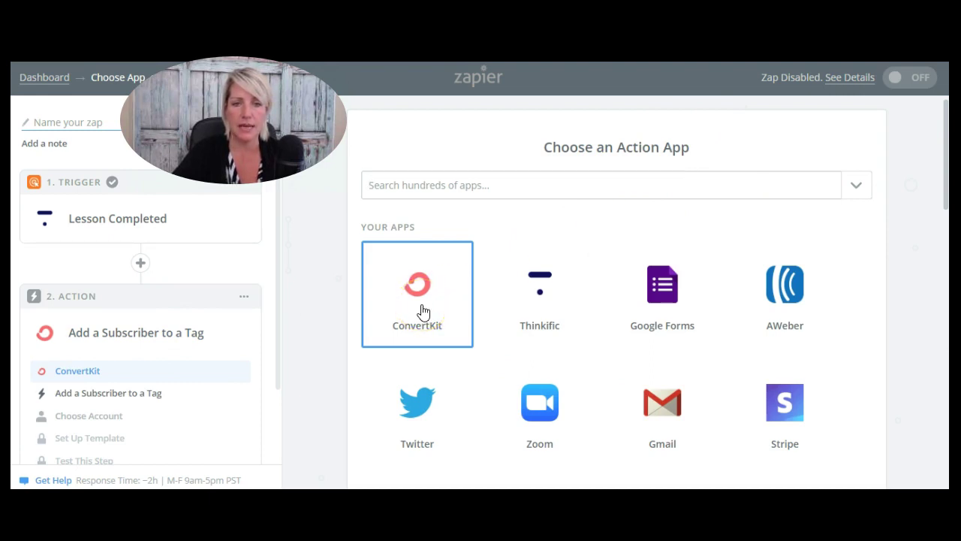
Confirm ConvertKit's Add a Subscriber to a Tag as the action, and test and save the ConvertKit - BG/MMS account for it
left_click(793, 298)
scroll(750, 290, "down", 2)
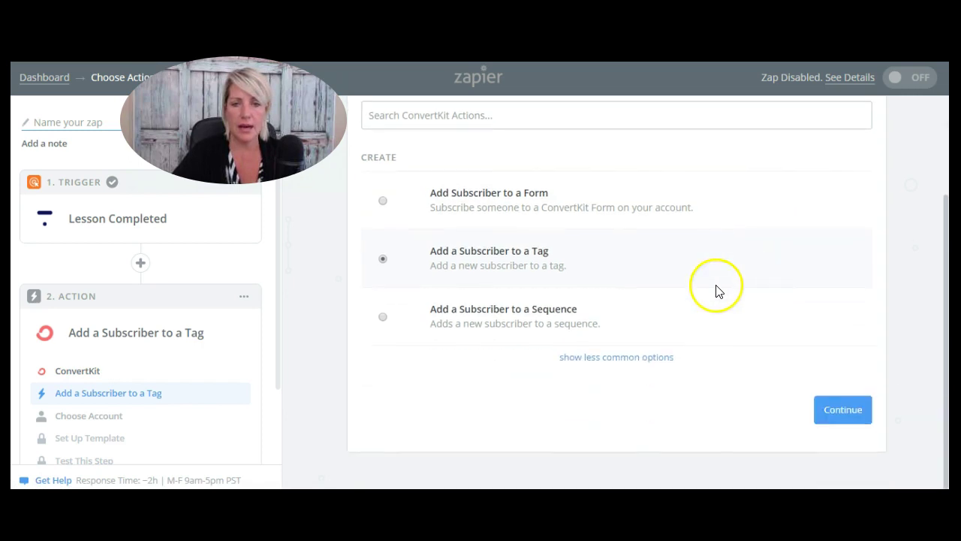
left_click(610, 357)
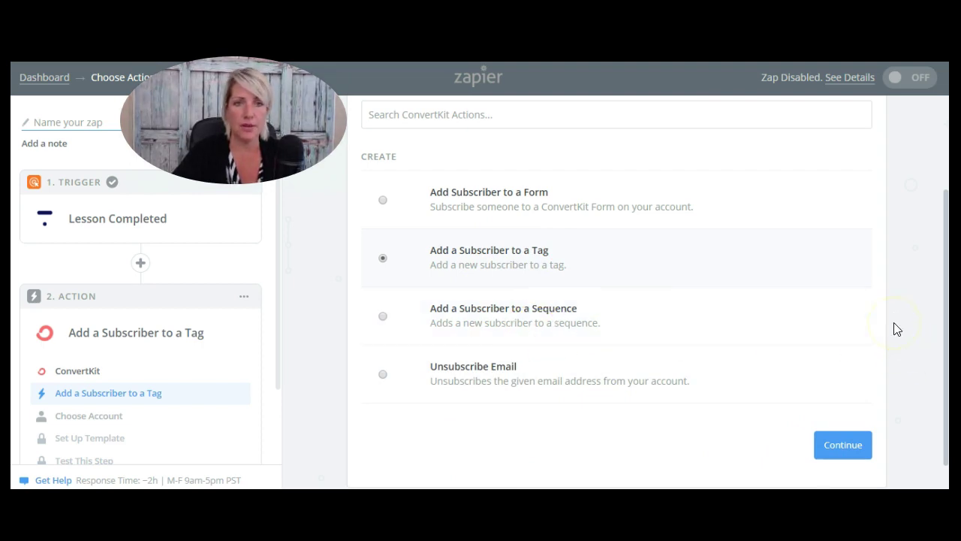
left_click(843, 445)
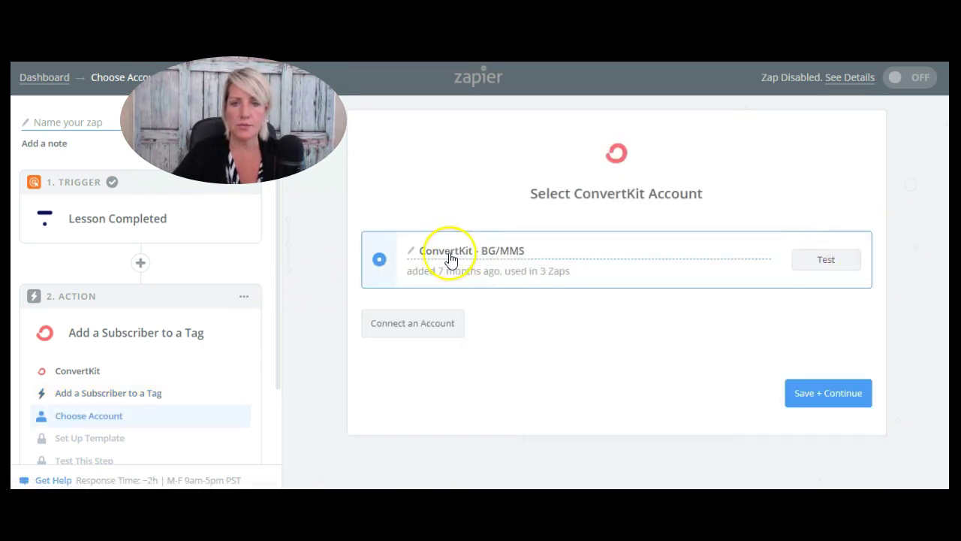
left_click(823, 261)
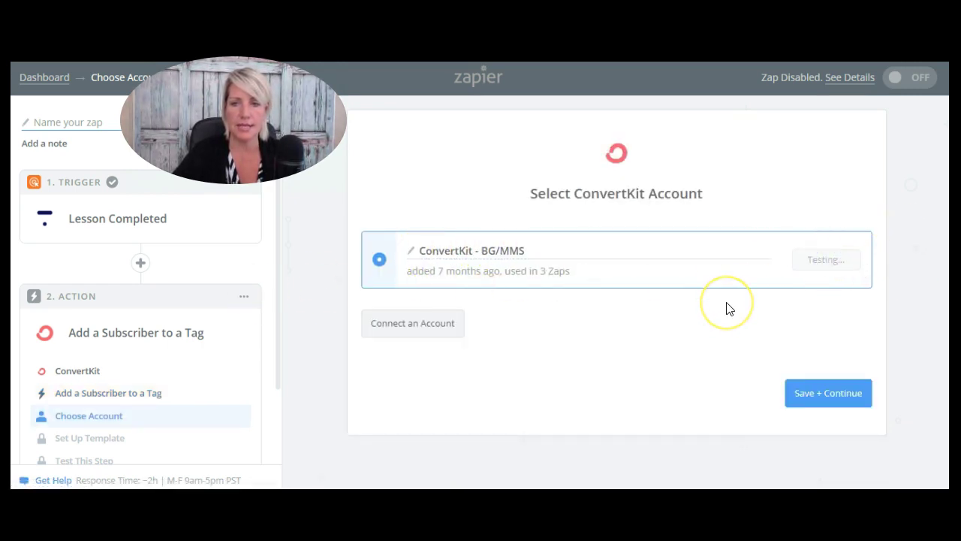
left_click(796, 392)
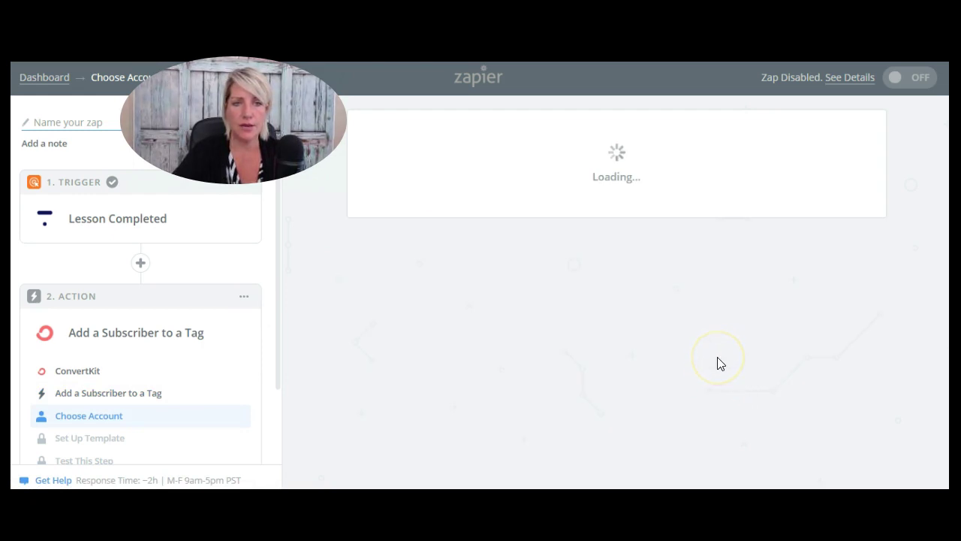
Set the tag for new subscribers to Testing - Full Enrollment @ 100% off
scroll(918, 203, "down", 2)
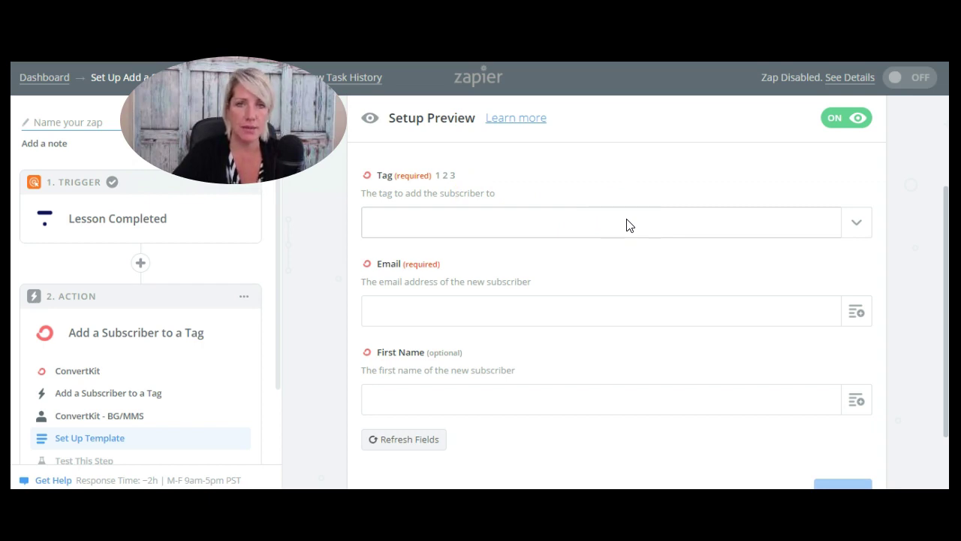
left_click(862, 230)
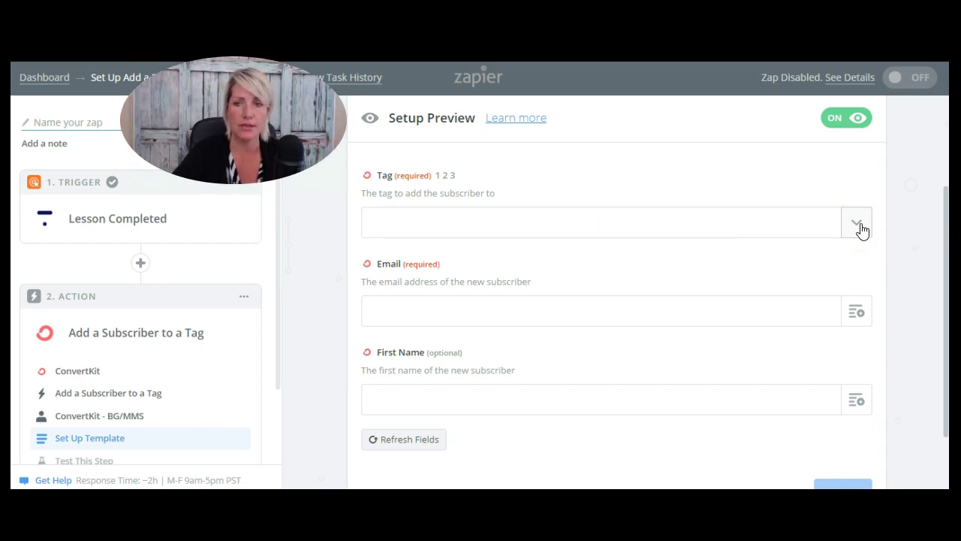
left_click(861, 230)
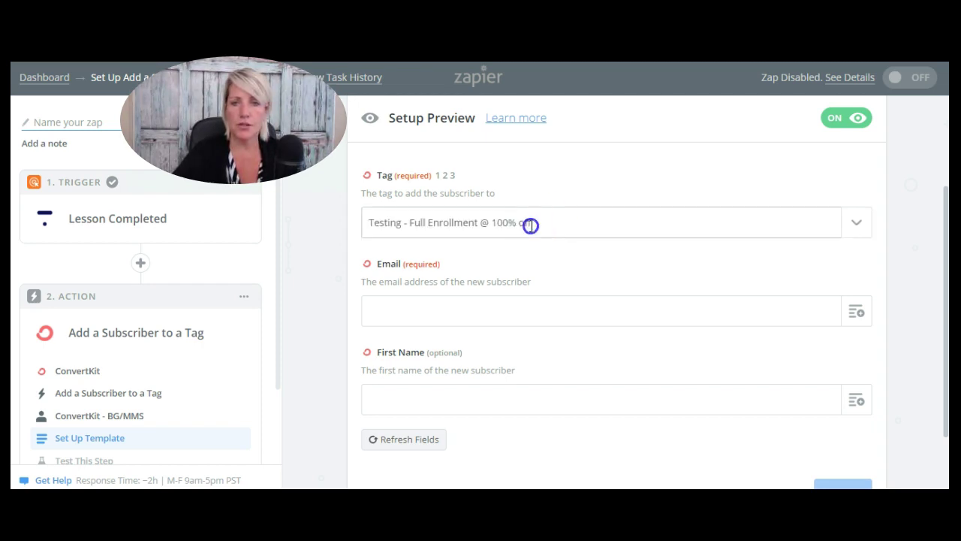
left_click_drag(530, 223, 366, 232)
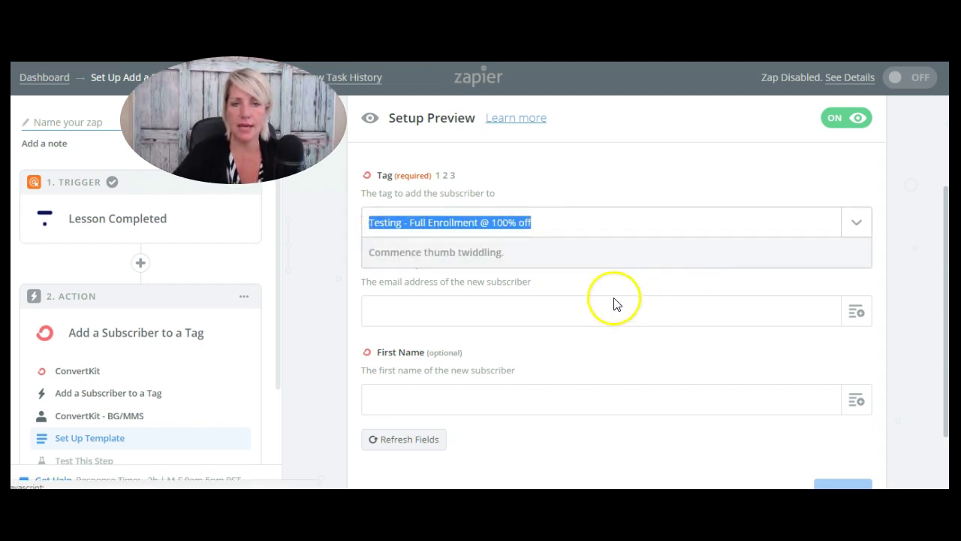
left_click(492, 308)
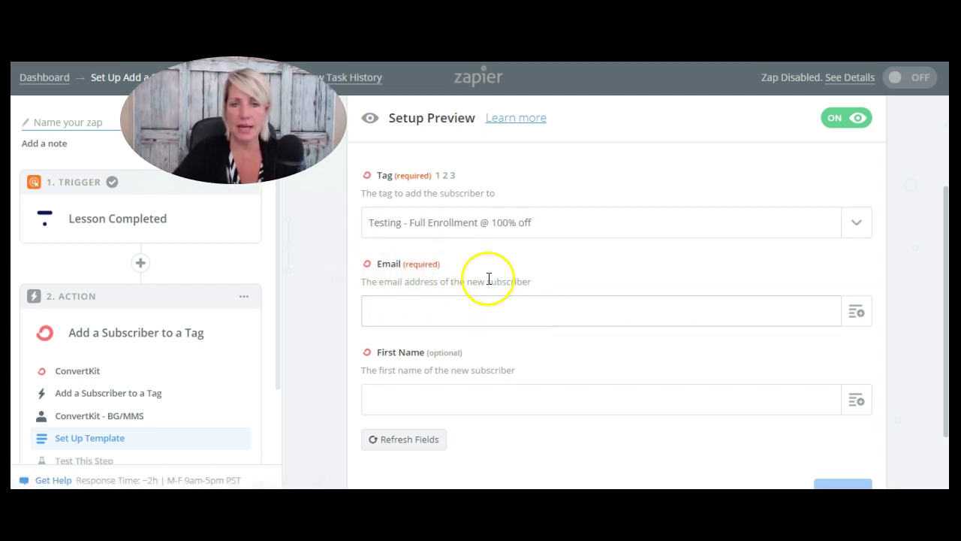
Map the subscriber's Email to the trigger's User Email and First Name to User First Name, and continue to the action test
left_click(860, 312)
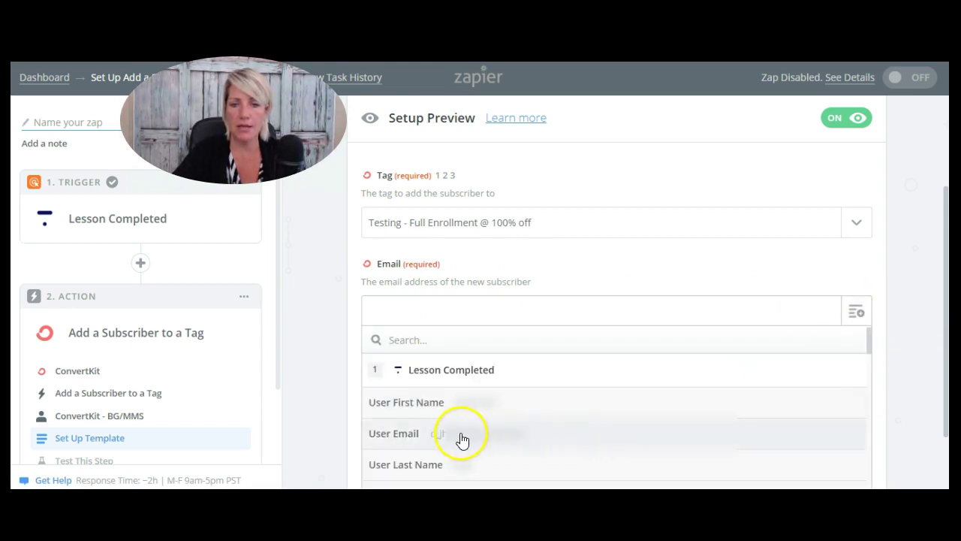
left_click(481, 440)
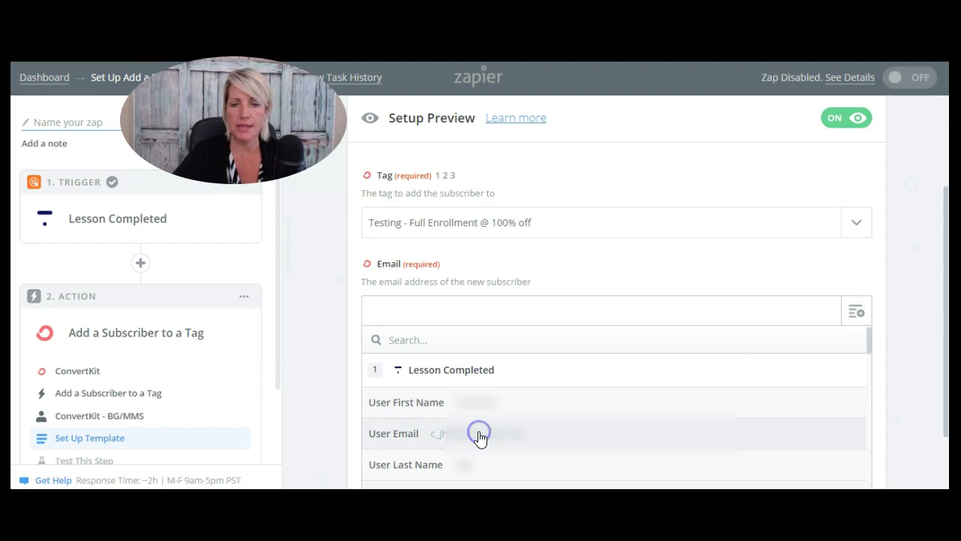
scroll(482, 439, "down", 1)
left_click(855, 316)
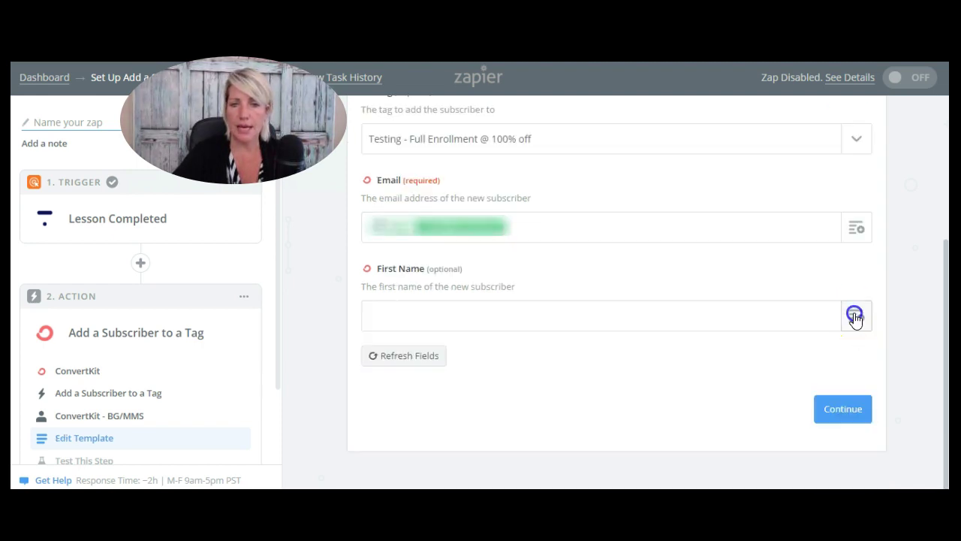
left_click(487, 403)
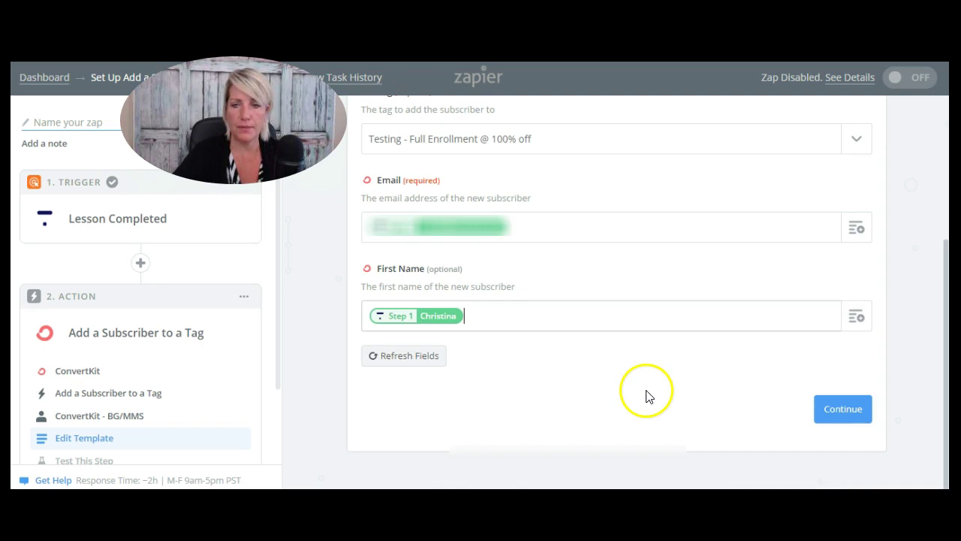
left_click(858, 412)
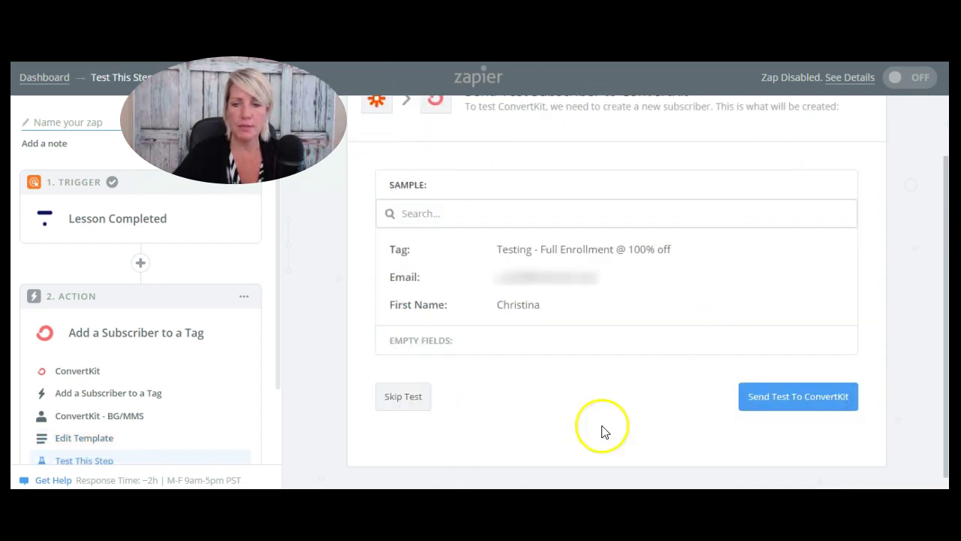
Send the test subscriber to ConvertKit and finish the action setup
left_click(788, 406)
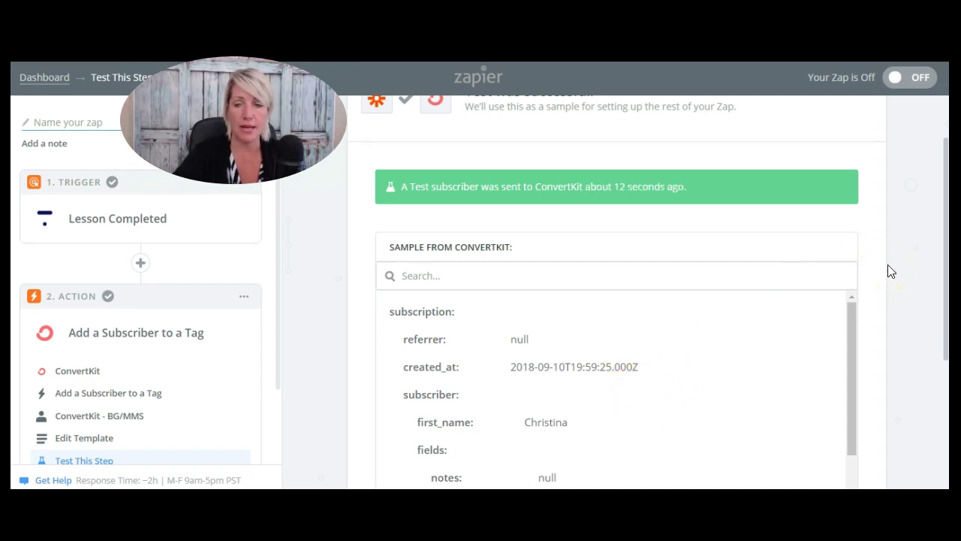
scroll(890, 271, "down", 3)
left_click(836, 407)
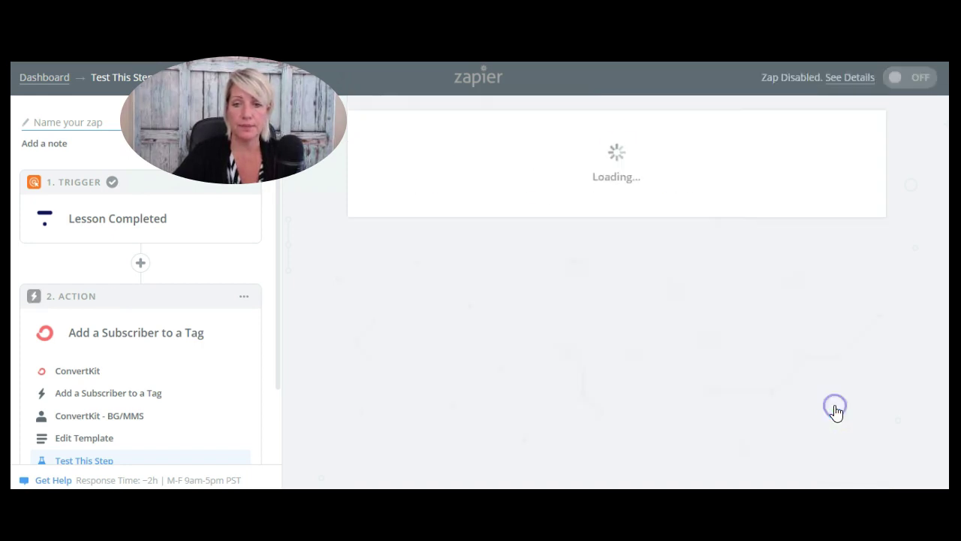
Name the Zap "Thinkific (affiliate course) - Lesson Completed ->Convertkit tag" and turn it on
left_click(560, 262)
type("Th")
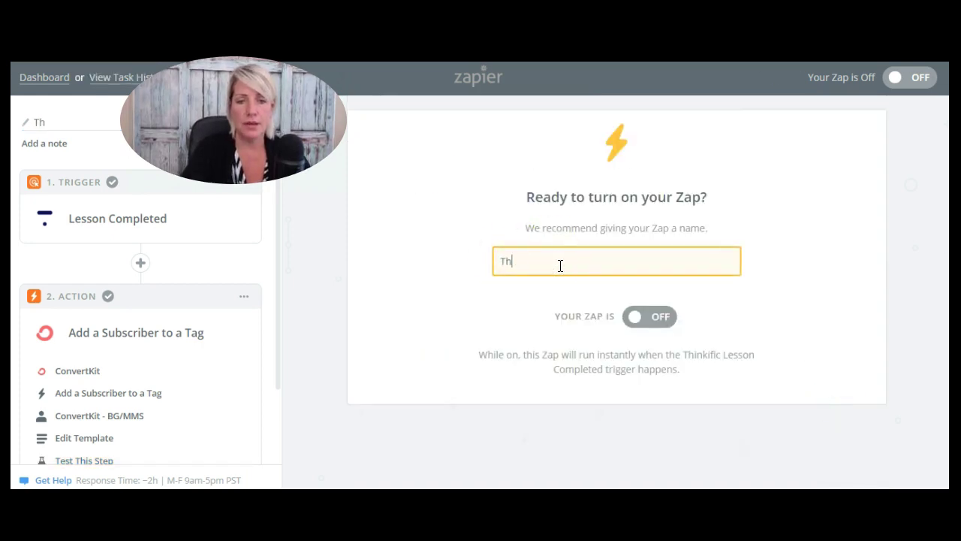
type("inkific (affiliate course)")
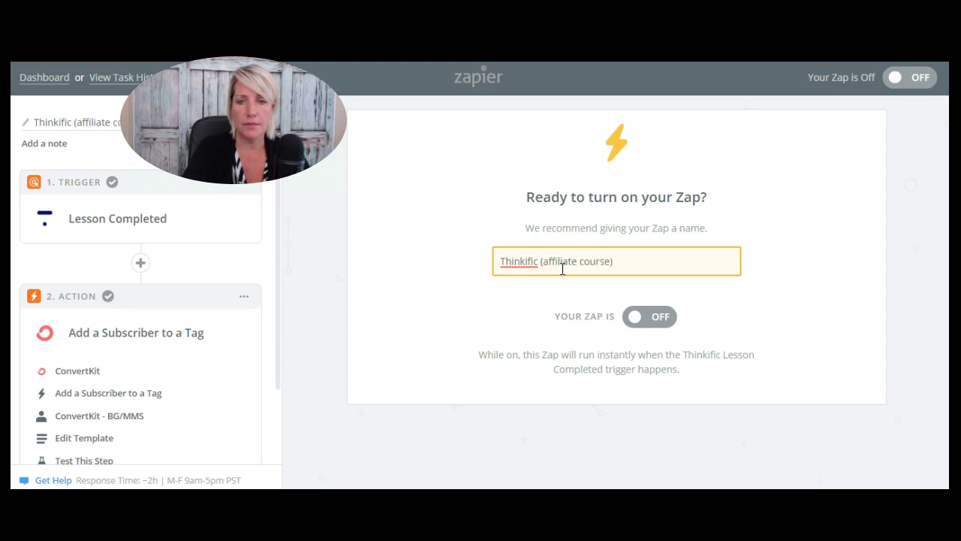
type(" - Lesson Completed ->")
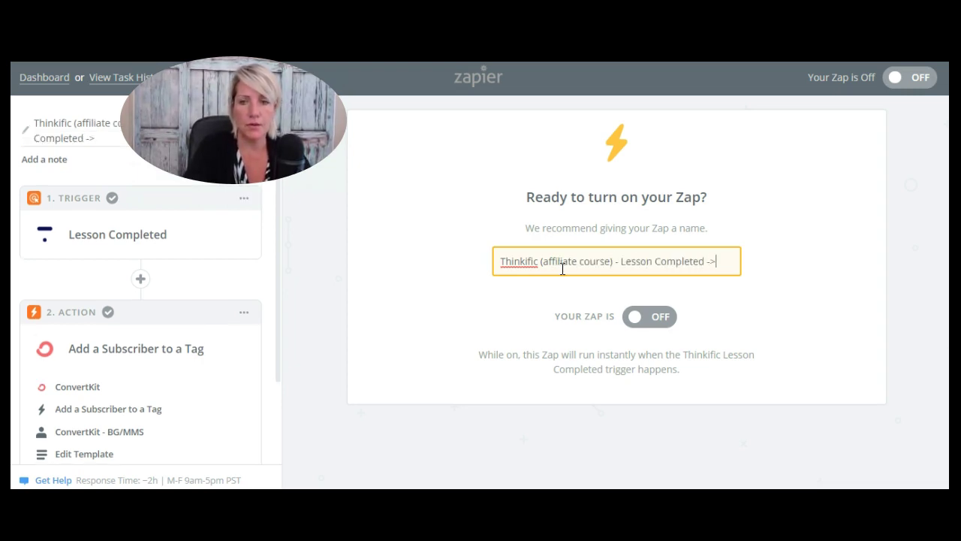
type("Convertkit tag")
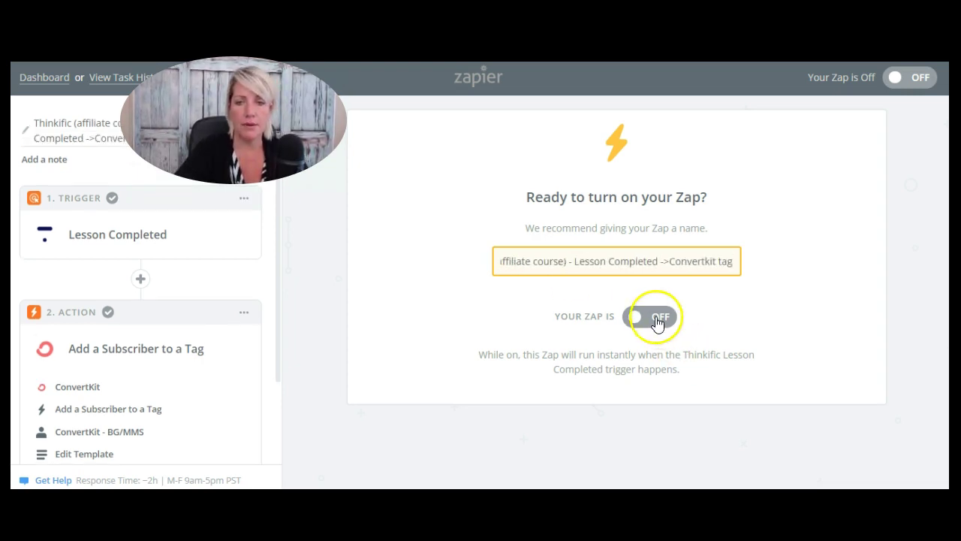
left_click(657, 318)
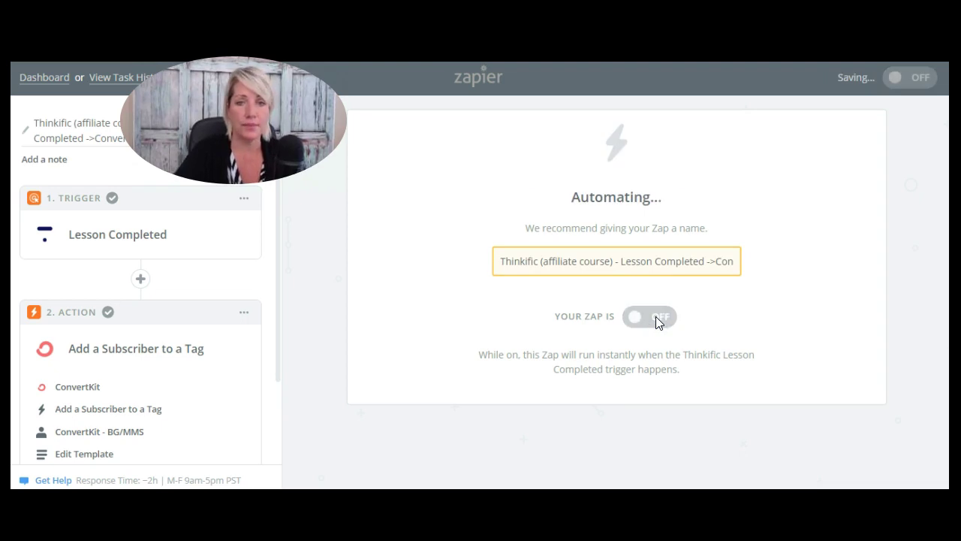